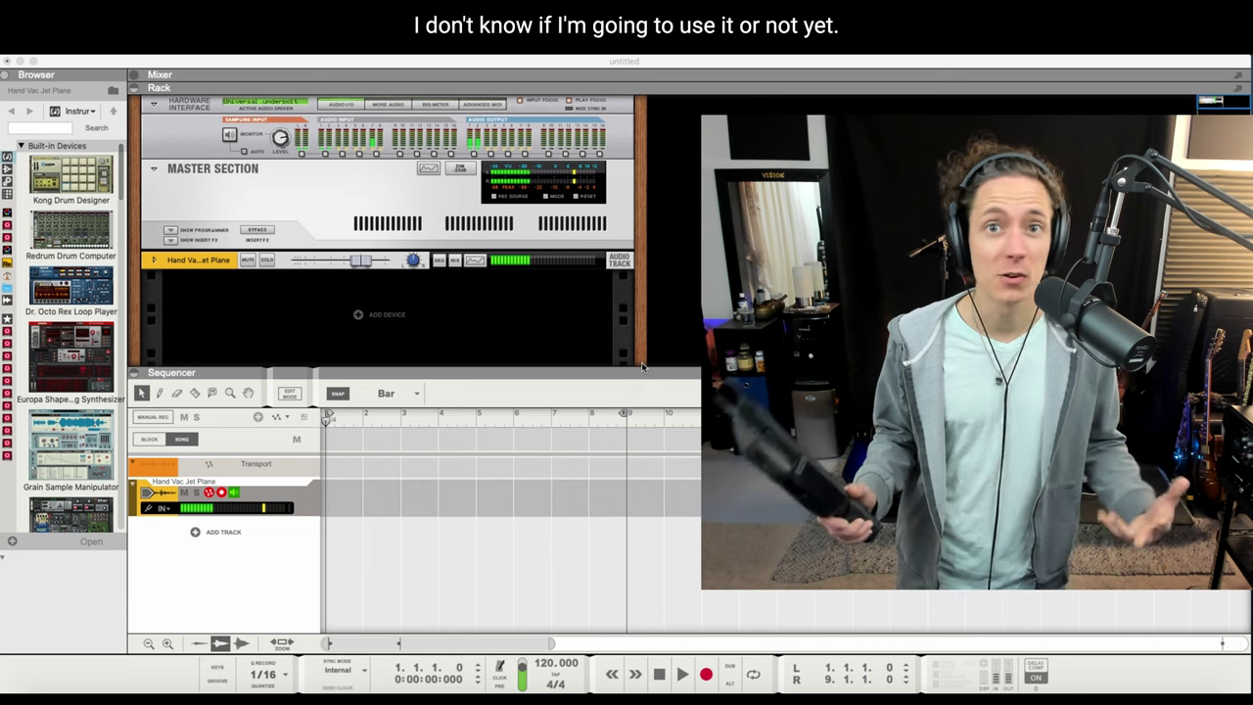
Step: Record the vacuum cleaner sound onto the armed Hand Vac Jet Plane track
{"action": "left_click", "coordinate": [706, 674]}
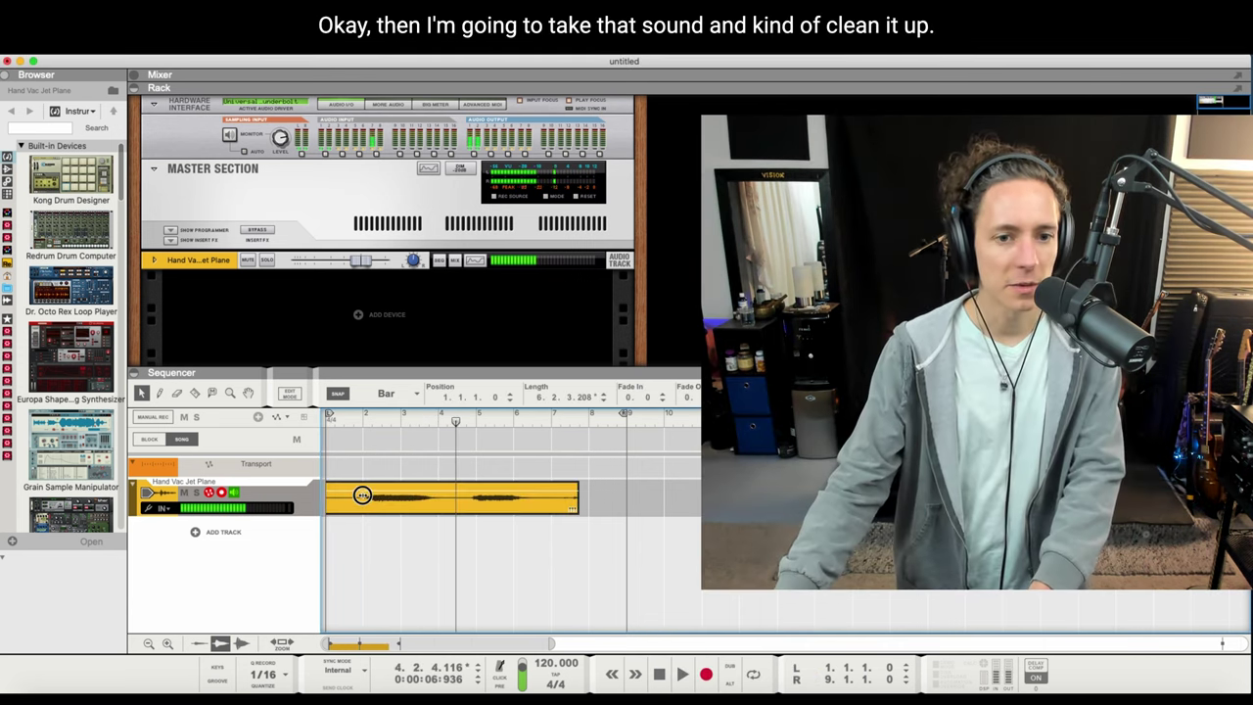
Step: Trim the silence from the vacuum clip's start, shorten its end, and audition it
{"action": "left_click_drag", "start_coordinate": [361, 501], "coordinate": [366, 495]}
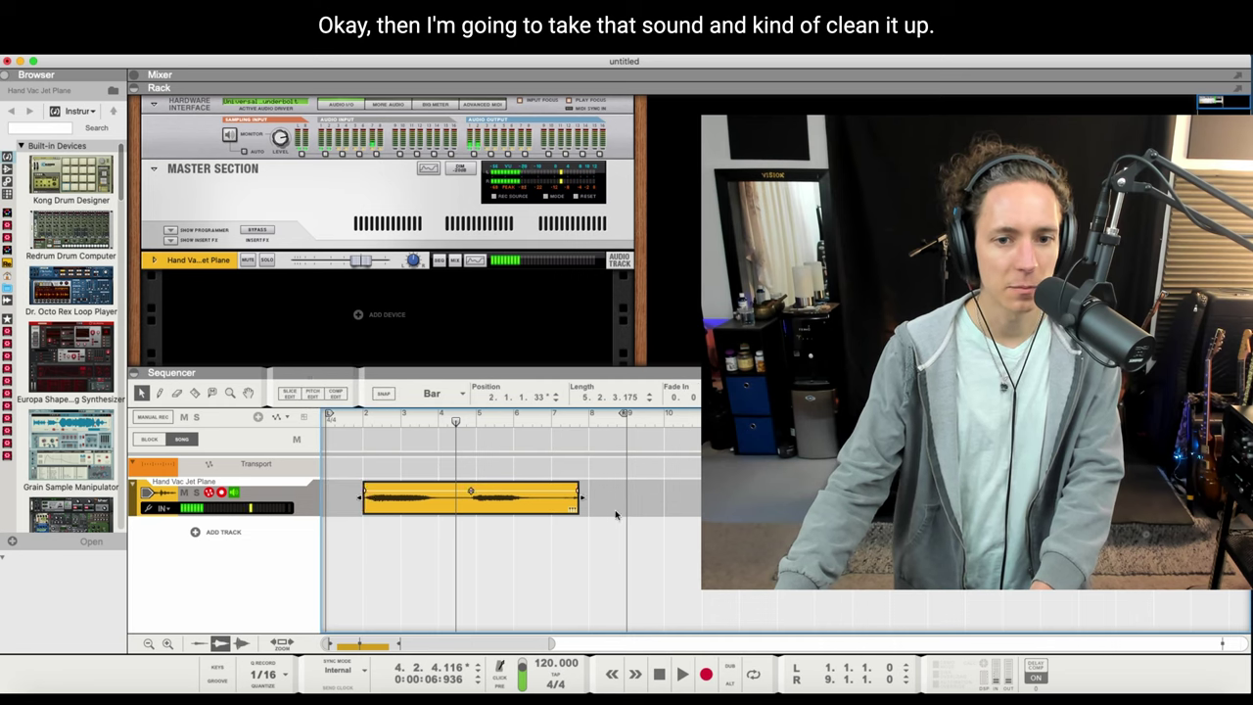
{"action": "double_click", "coordinate": [531, 495]}
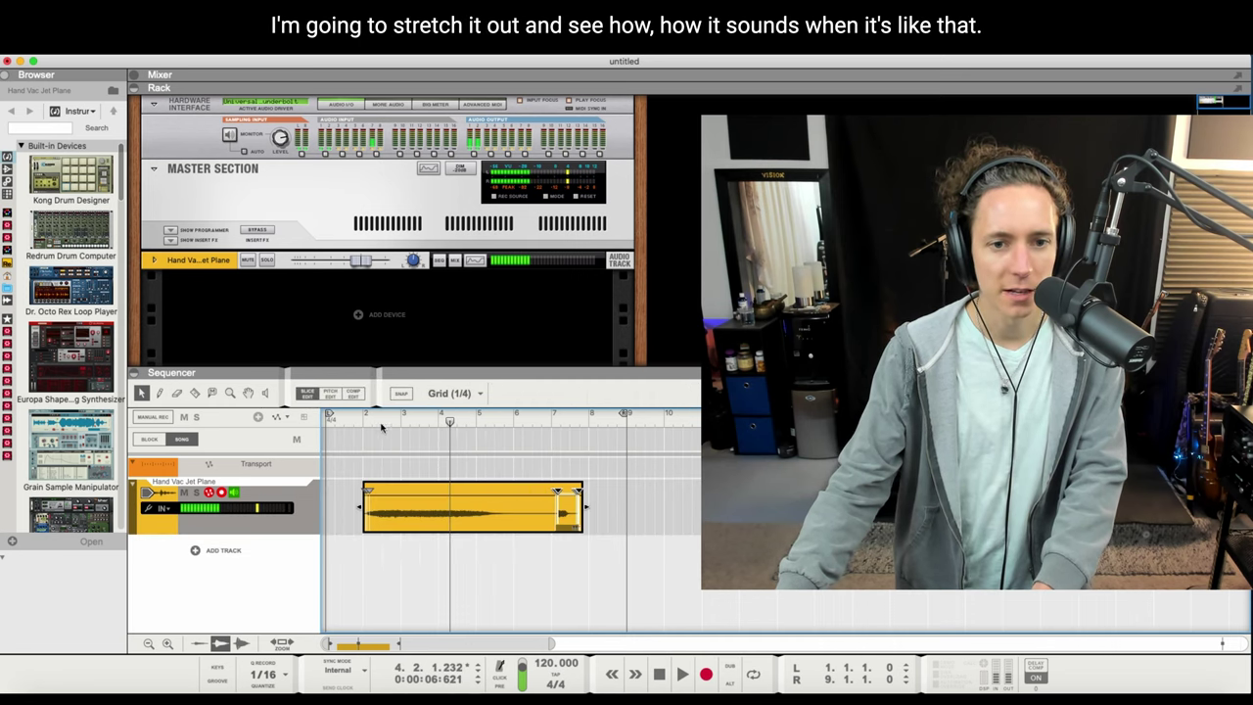
{"action": "double_click", "coordinate": [503, 482]}
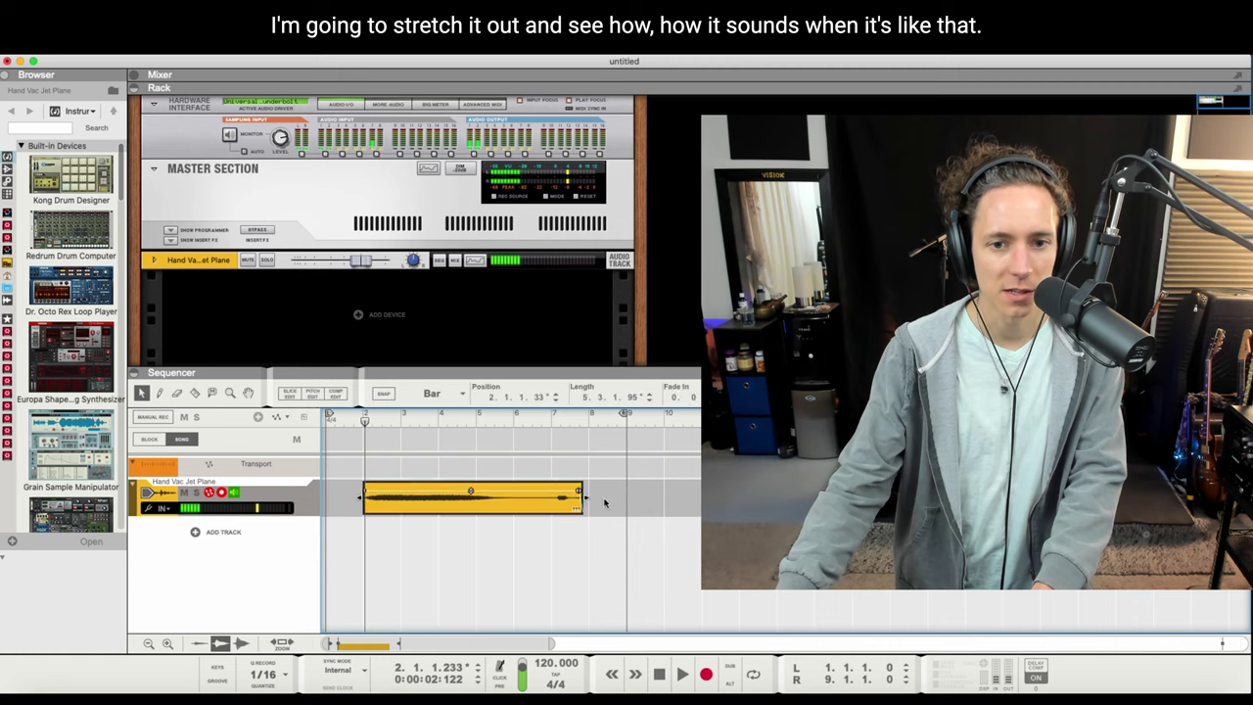
{"action": "left_click_drag", "start_coordinate": [582, 501], "coordinate": [546, 502]}
{"action": "key", "text": "space"}
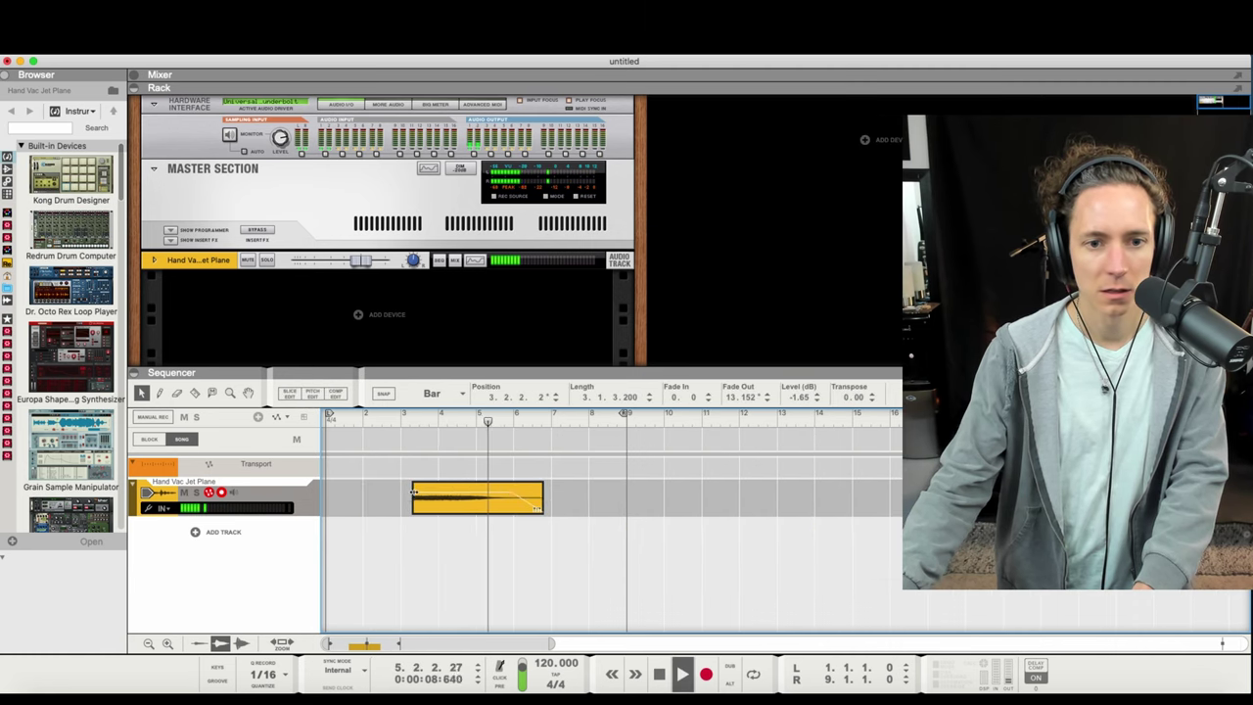
Step: Fade the clip in from its start and raise its pitch to D#6 in Pitch Edit
{"action": "left_click_drag", "start_coordinate": [413, 492], "coordinate": [445, 491]}
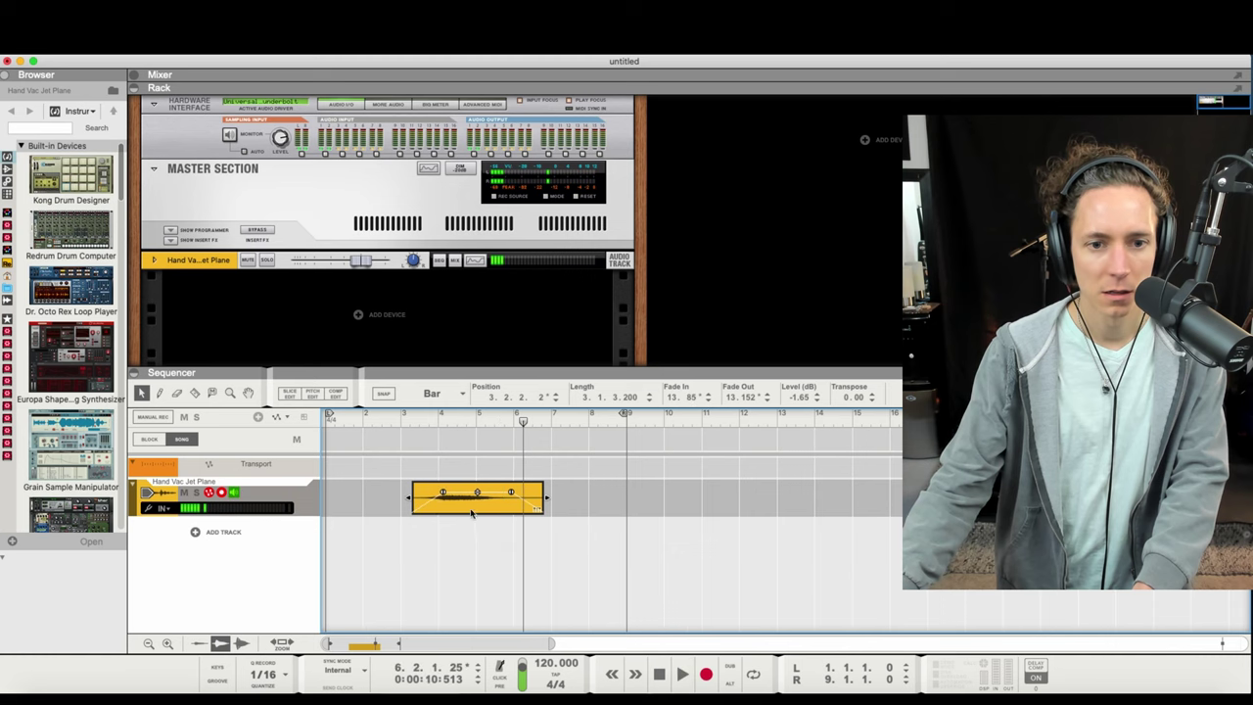
{"action": "double_click", "coordinate": [415, 504]}
{"action": "left_click_drag", "start_coordinate": [672, 398], "coordinate": [641, 221]}
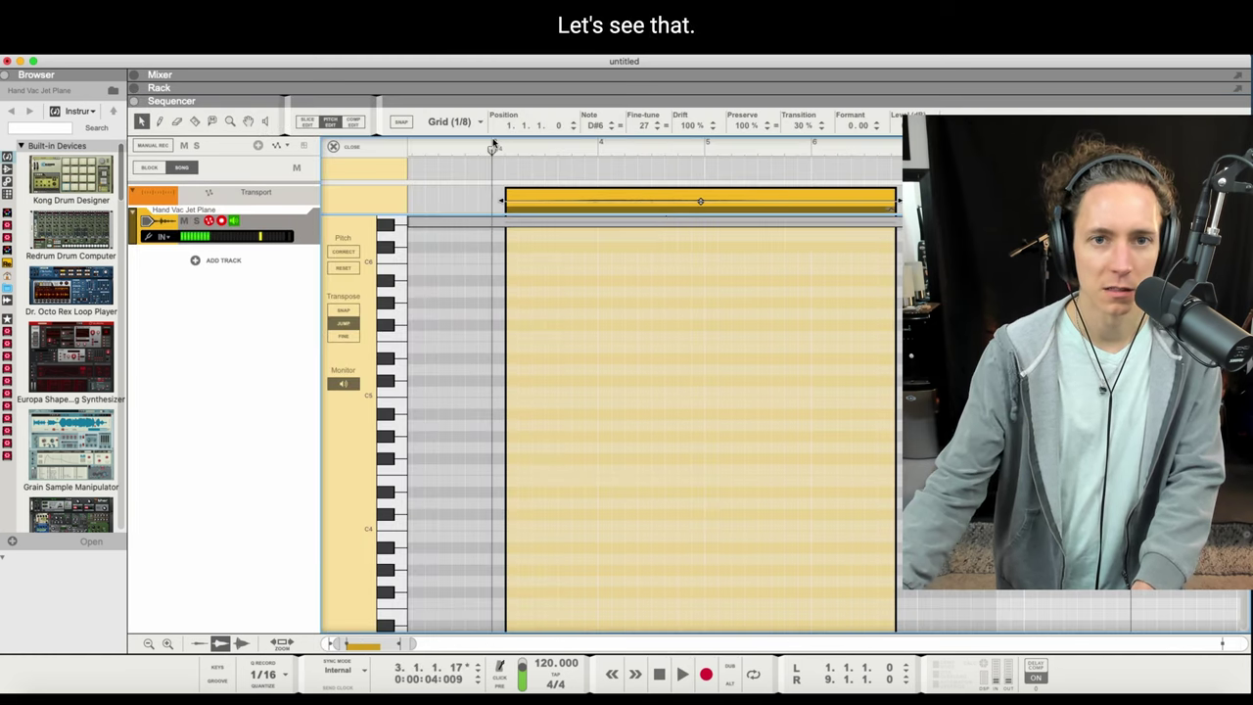
{"action": "key", "text": "space"}
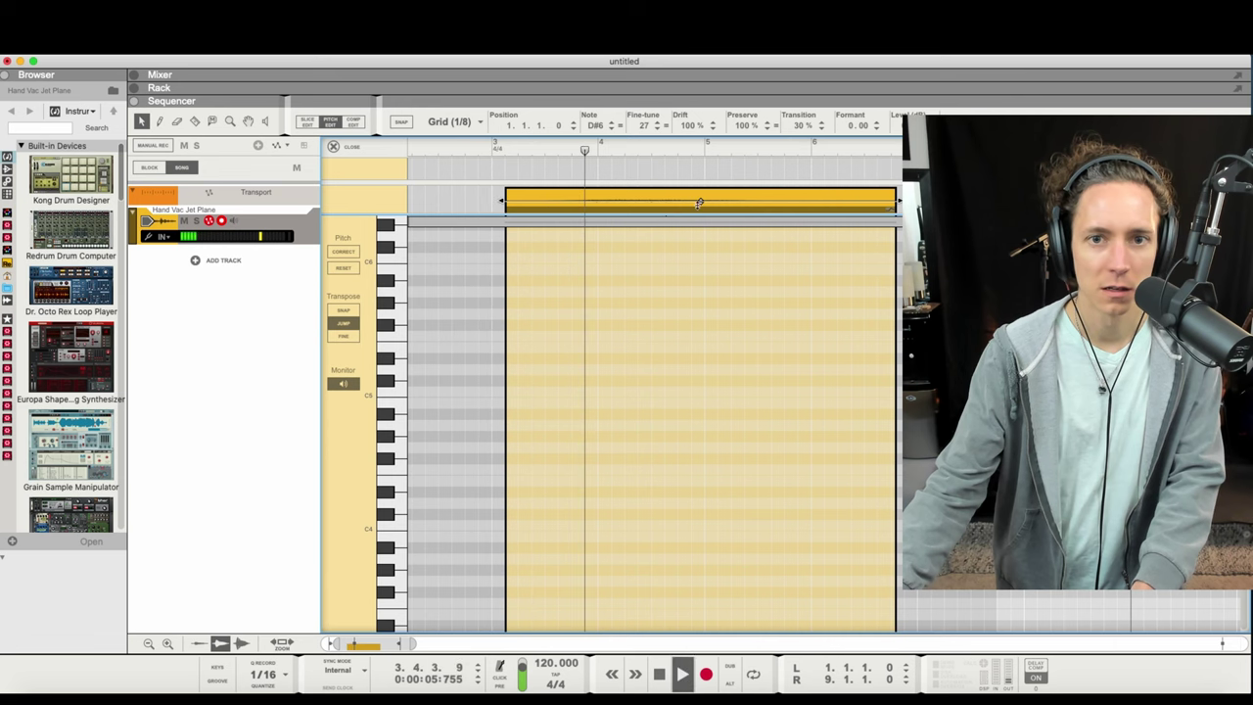
{"action": "key", "text": "space"}
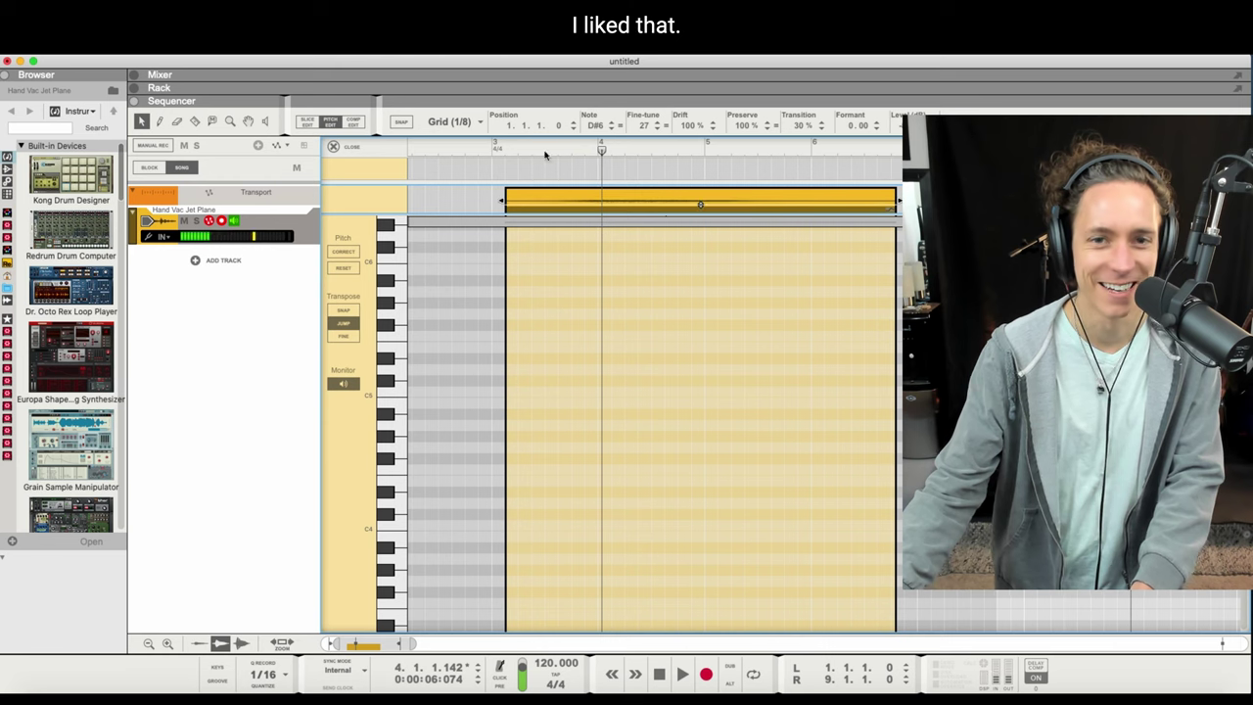
{"action": "key", "text": "space"}
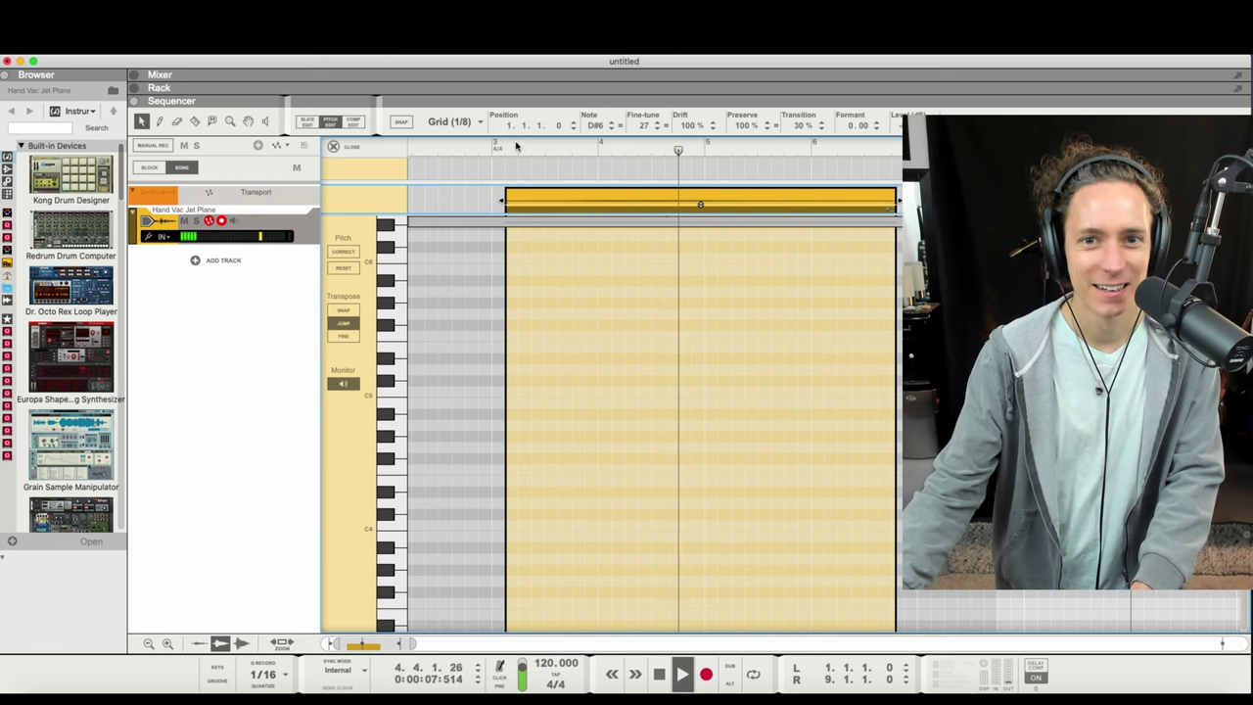
{"action": "left_click", "coordinate": [349, 148]}
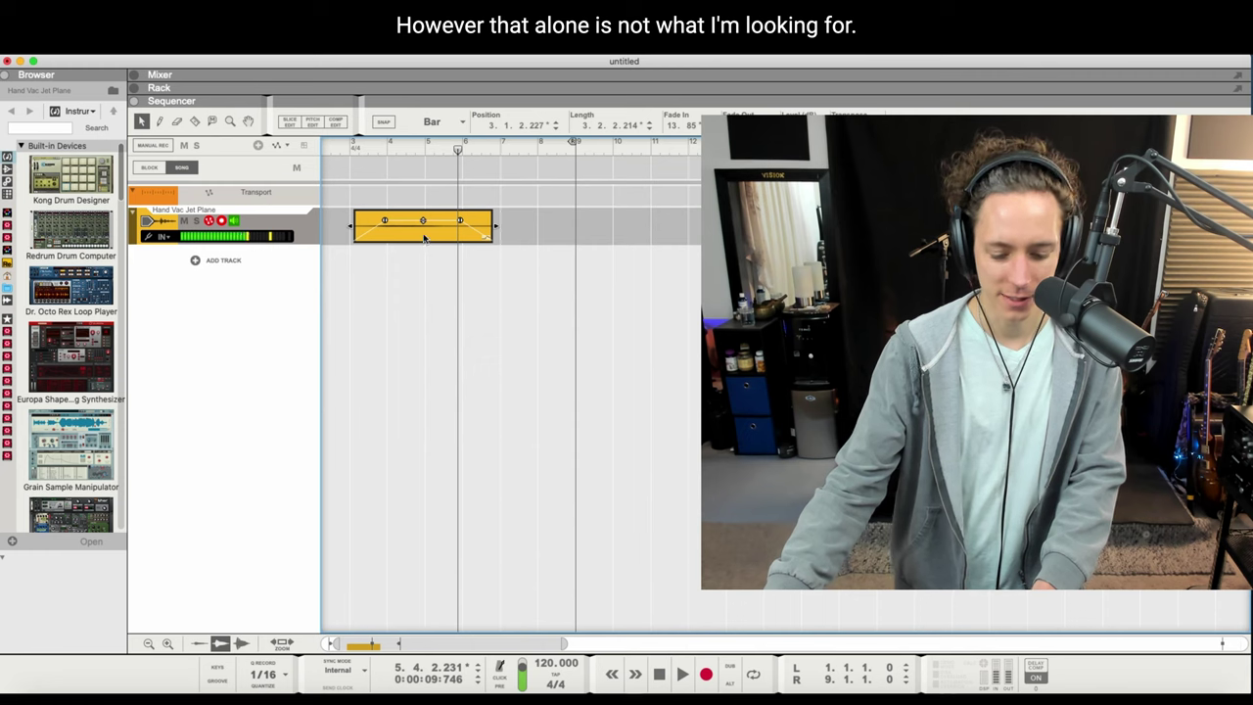
Step: Duplicate the clip, route both tracks to Bus 1, and add ValhallaVintageVerb with raised mix and shorter predelay
{"action": "key", "text": "super+d"}
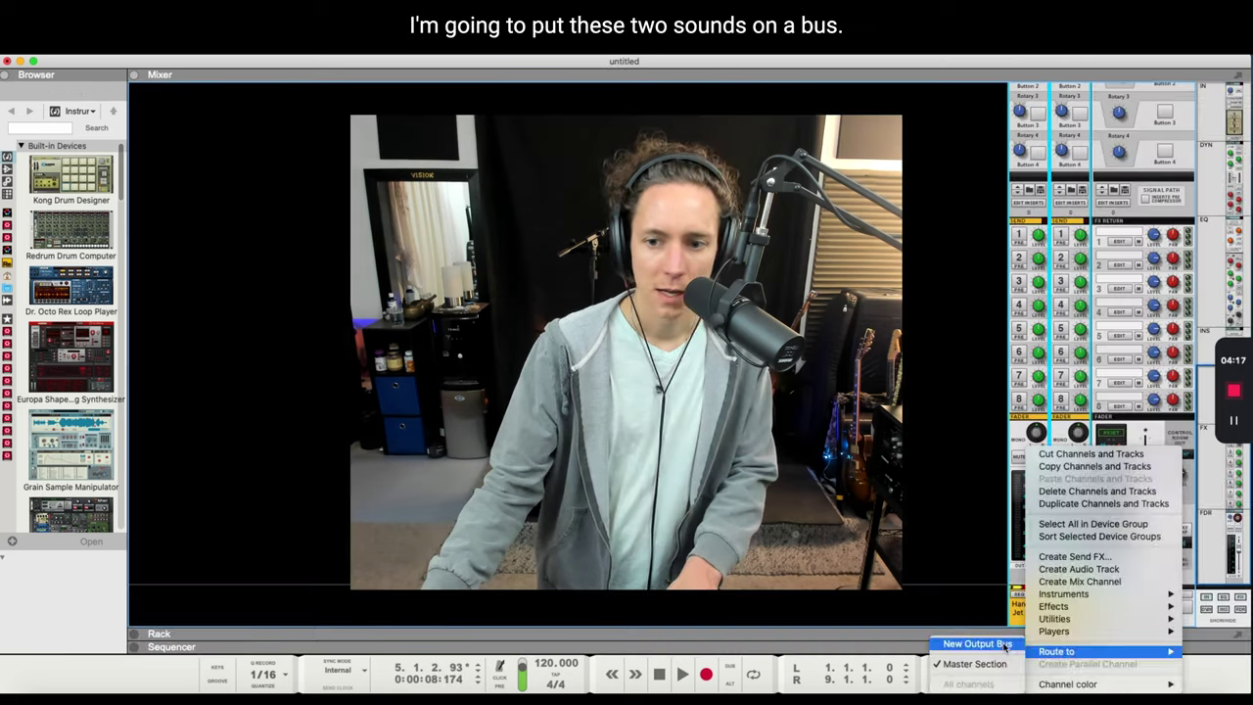
{"action": "left_click", "coordinate": [1063, 641]}
{"action": "right_click", "coordinate": [1076, 607]}
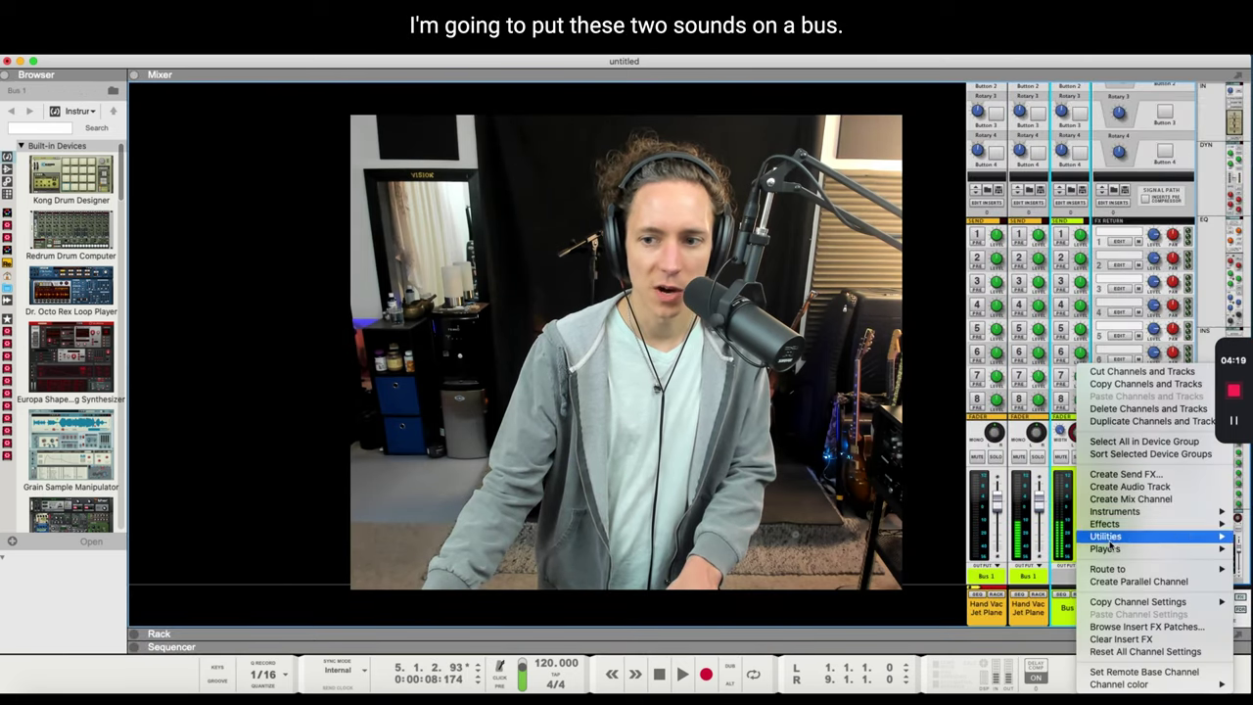
{"action": "mouse_move", "coordinate": [1112, 525]}
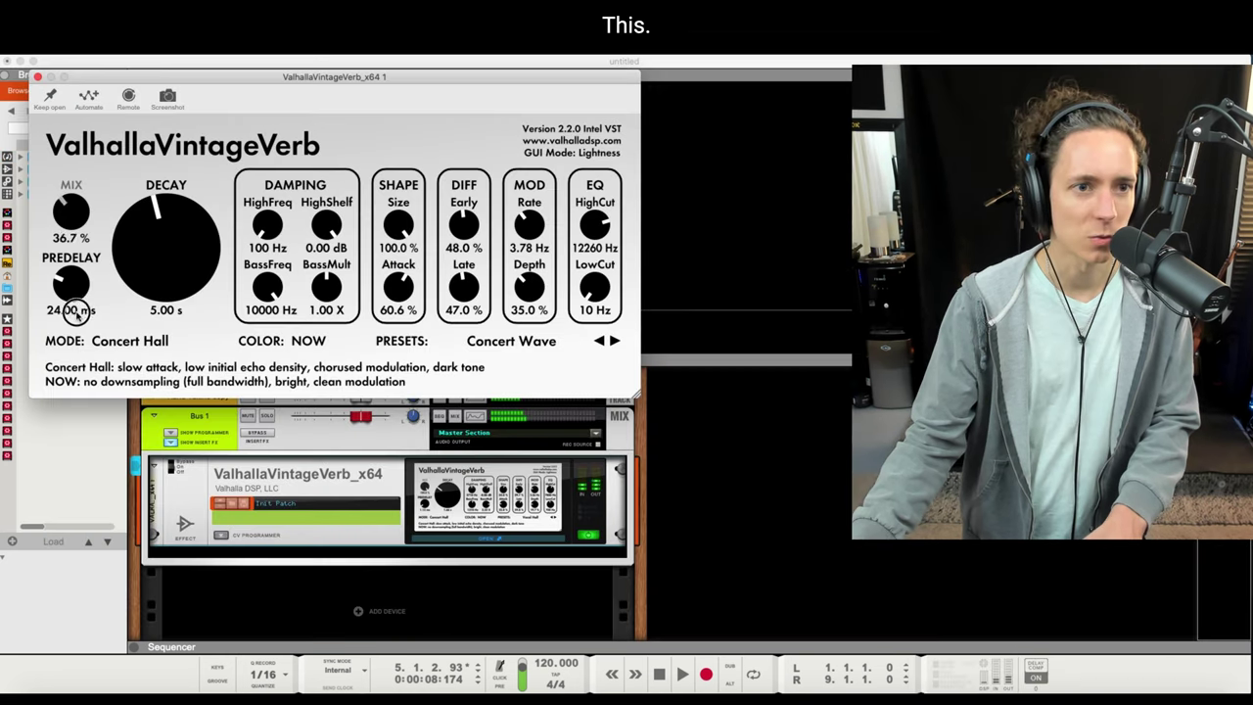
{"action": "left_click_drag", "start_coordinate": [75, 318], "coordinate": [88, 198]}
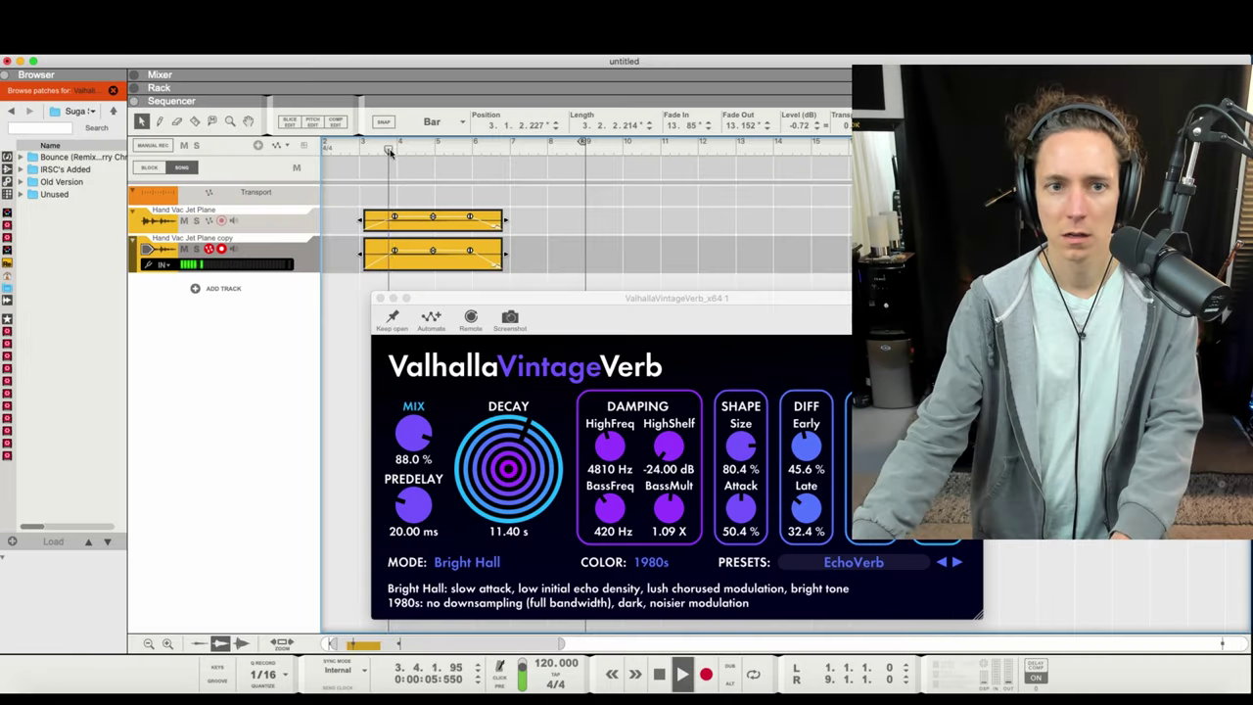
{"action": "left_click", "coordinate": [380, 300]}
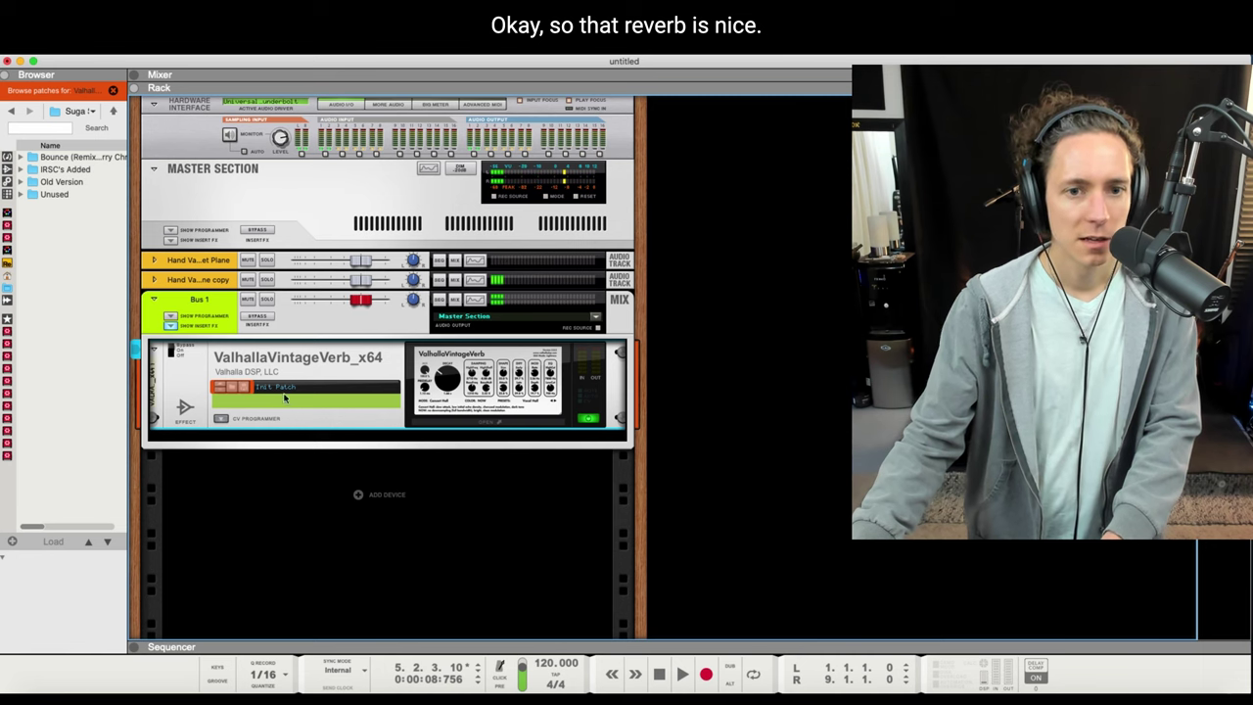
Step: Insert Waves Submarine Stereo on Bus 1 with sub octaves at 12.0 and 9.0, then play it back
{"action": "right_click", "coordinate": [203, 313]}
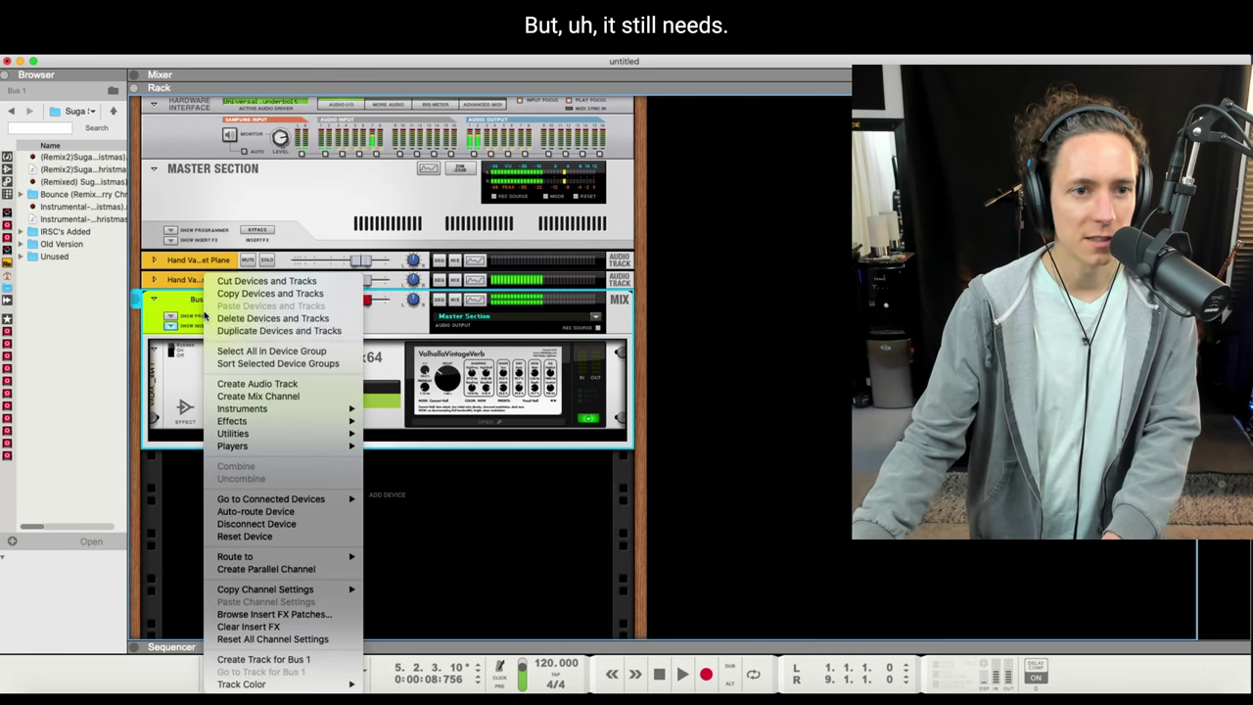
{"action": "mouse_move", "coordinate": [314, 421]}
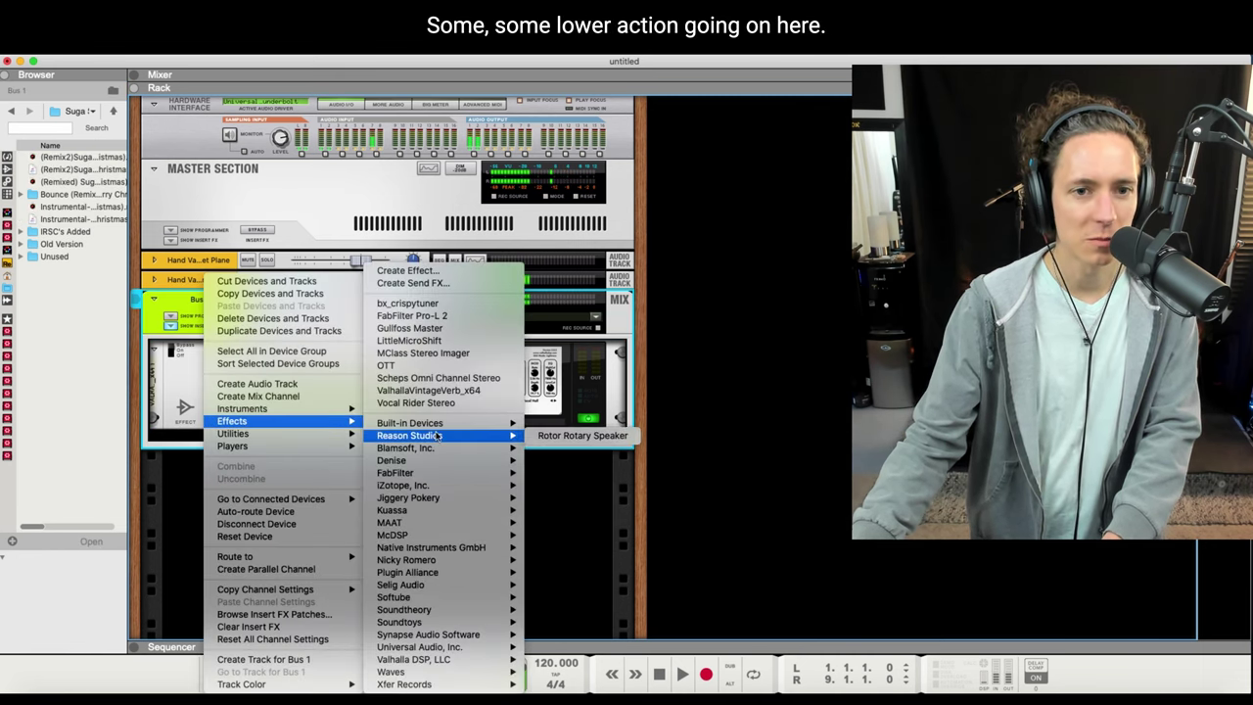
{"action": "mouse_move", "coordinate": [431, 672]}
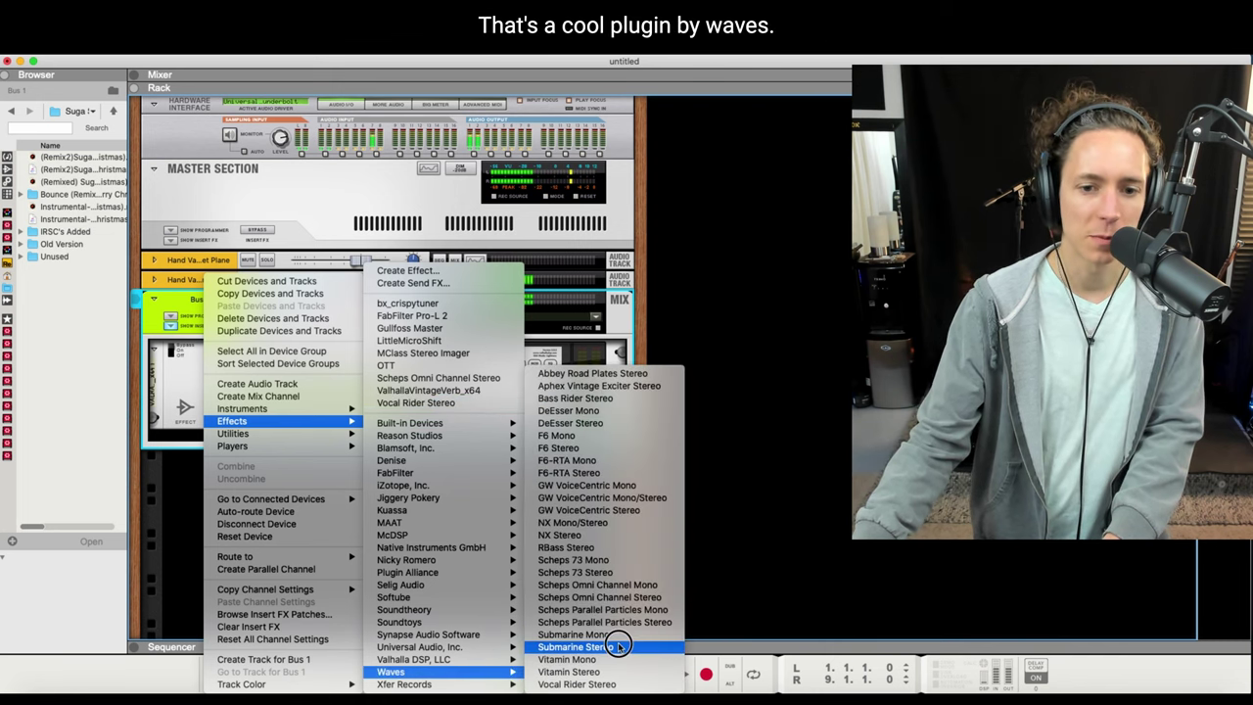
{"action": "left_click", "coordinate": [614, 647]}
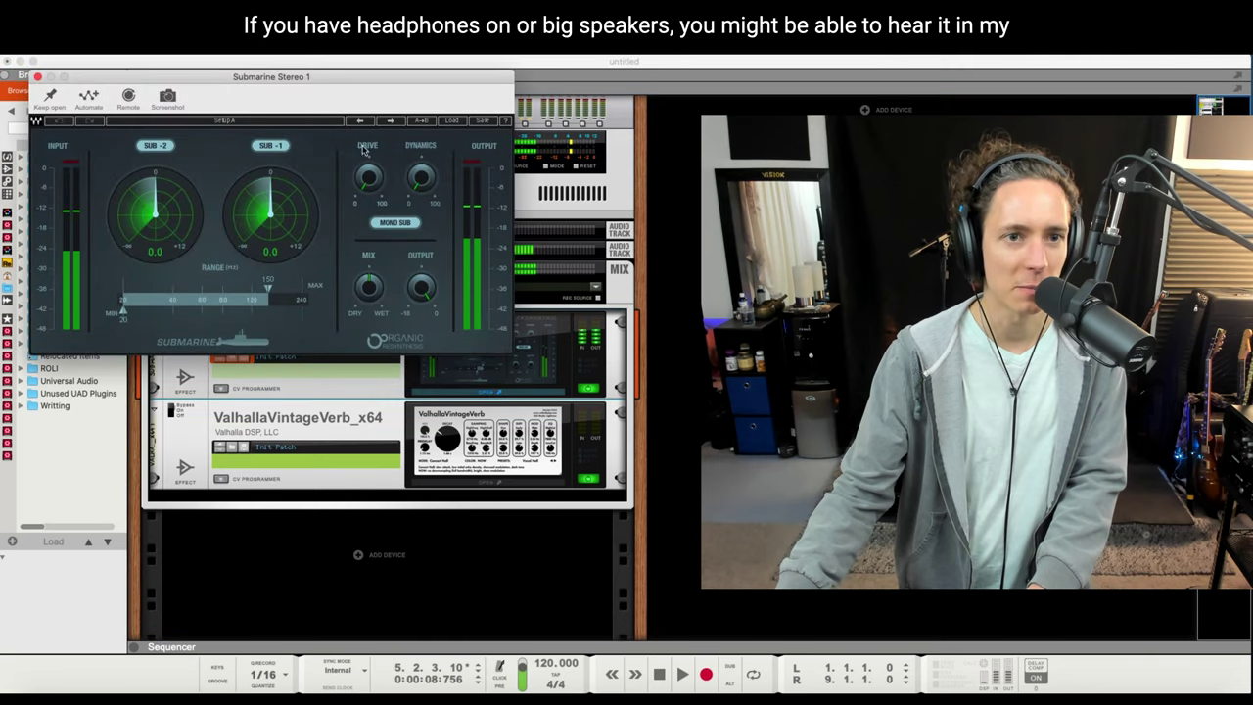
{"action": "left_click_drag", "start_coordinate": [278, 77], "coordinate": [846, 169]}
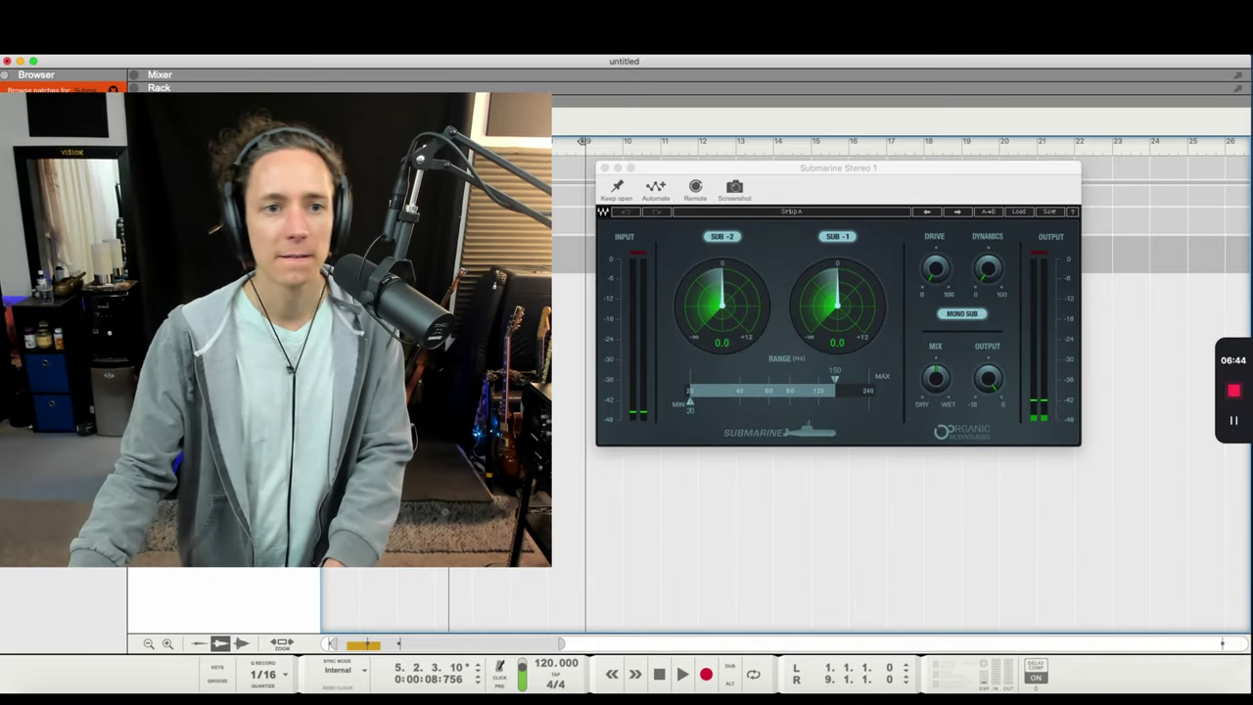
{"action": "key", "text": "space"}
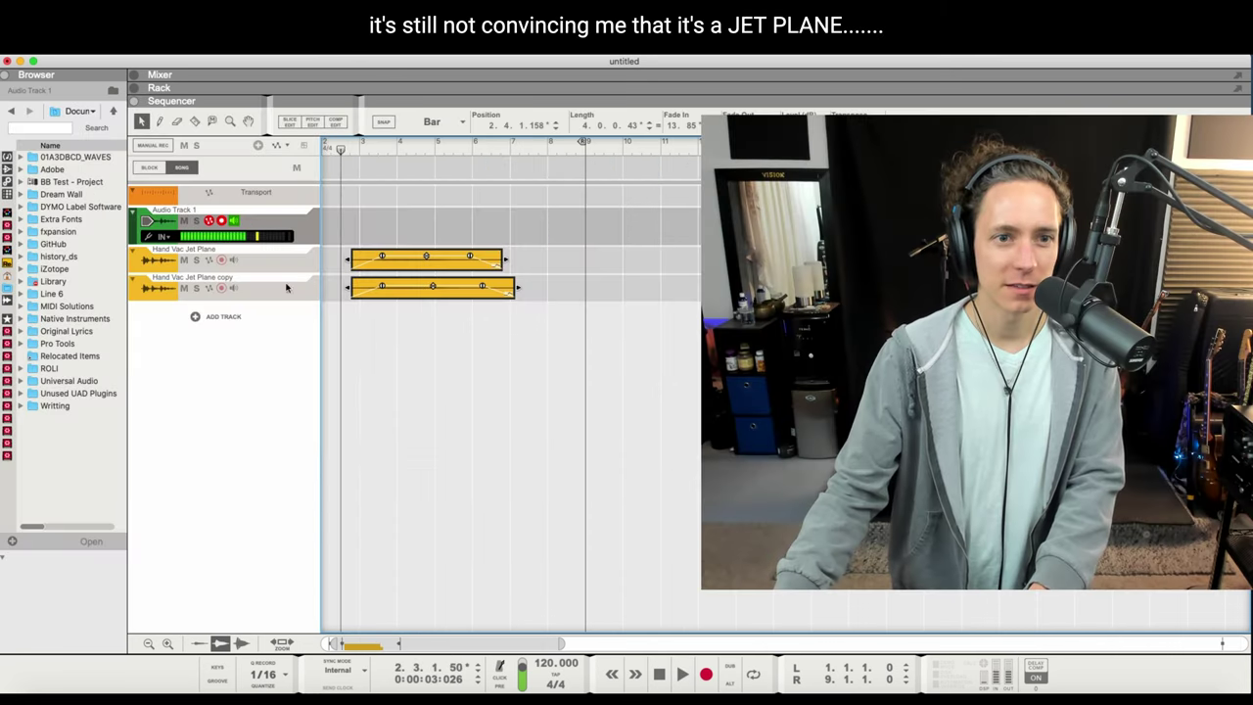
Step: Check the effect rack, return to the sequencer, and arm the new Hand Vac Jet Plane copy Dub track
{"action": "left_click", "coordinate": [301, 269]}
{"action": "left_click", "coordinate": [284, 222]}
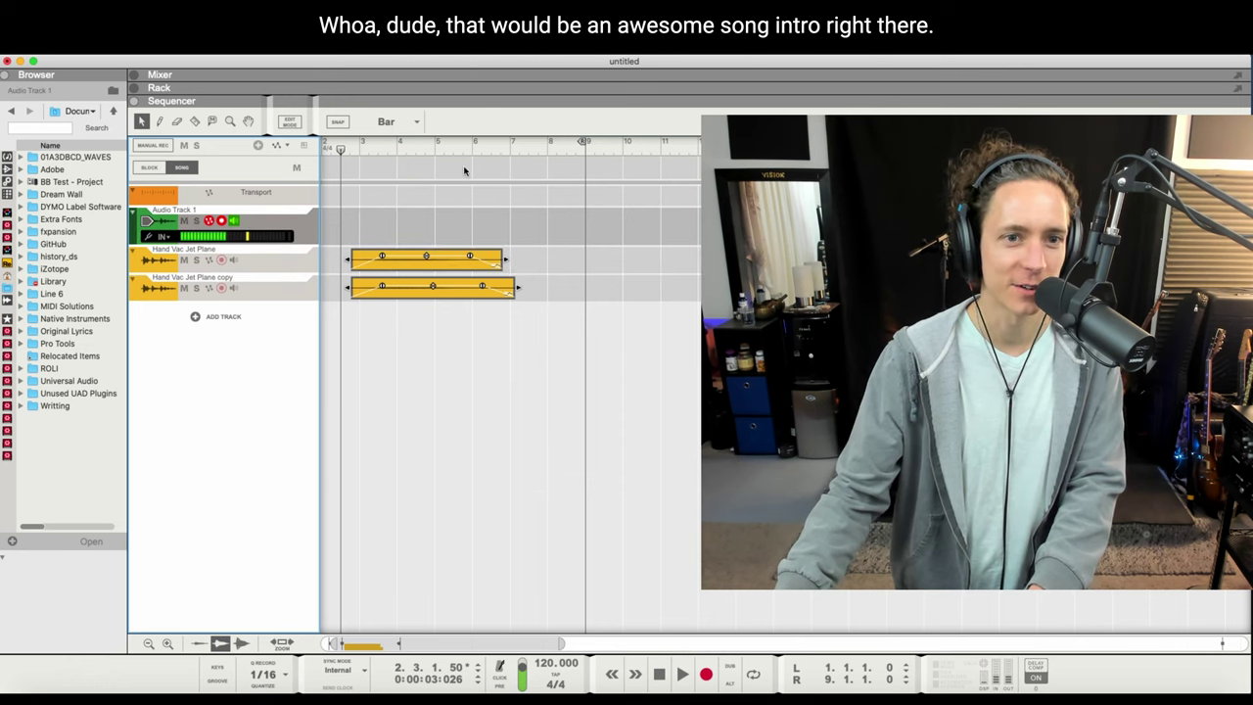
{"action": "key", "text": "F6"}
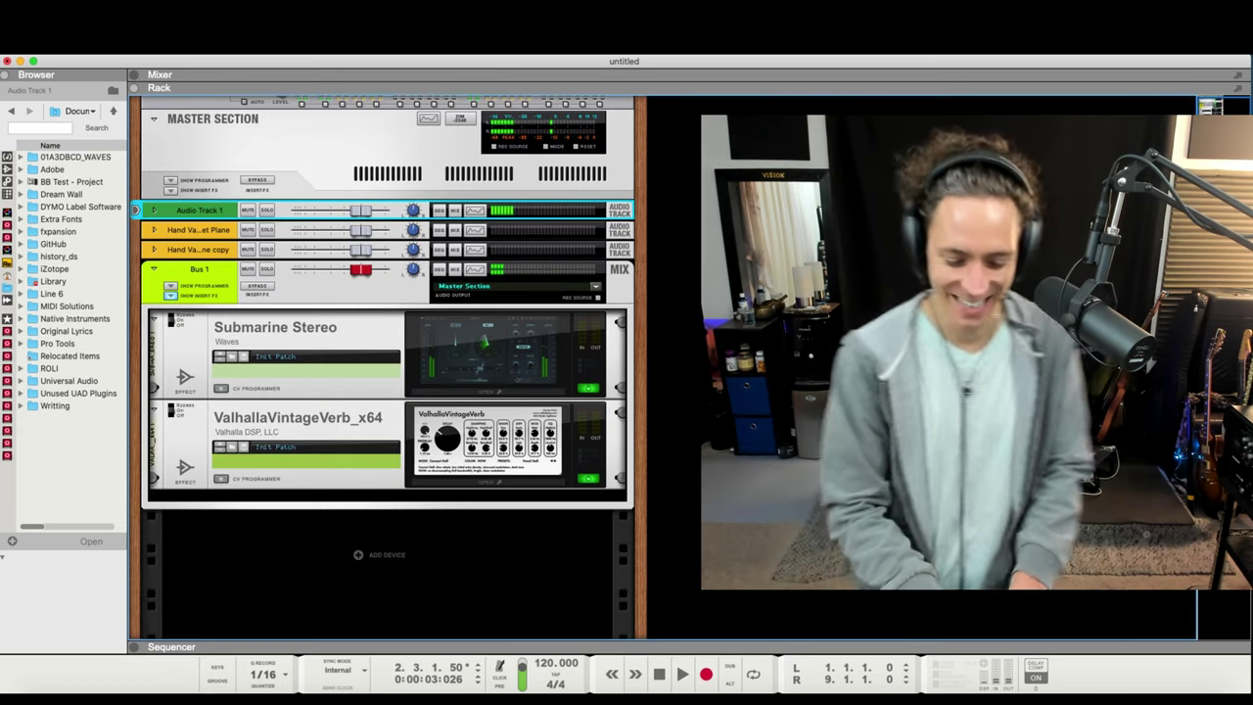
{"action": "key", "text": "F7"}
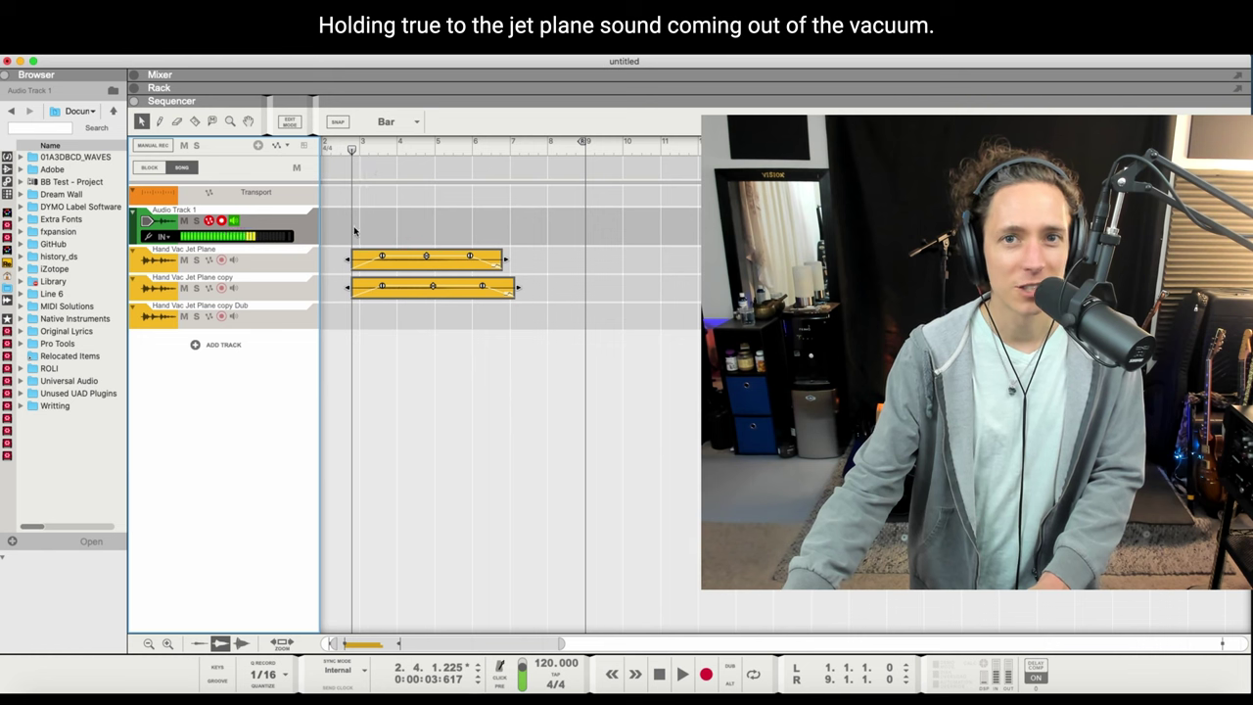
{"action": "left_click", "coordinate": [296, 315]}
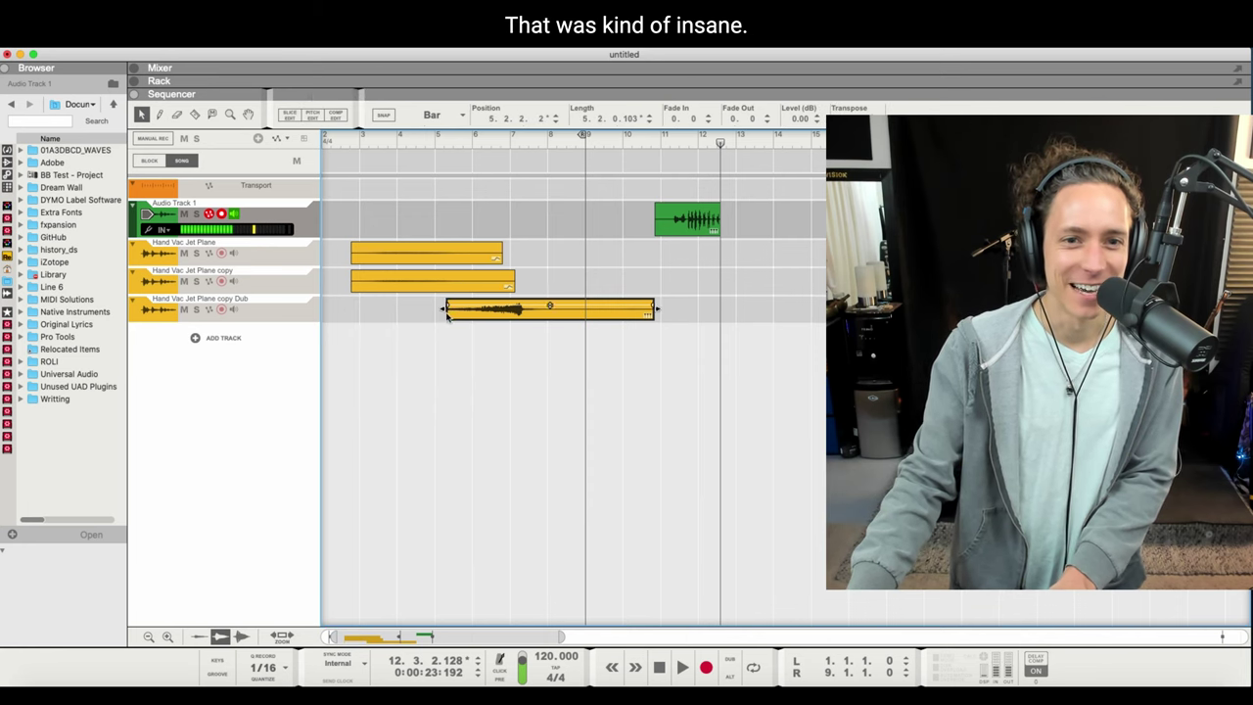
Step: Move the dub clip to bar 3 and sweep Bus 1's Spectrum EQ high-pass up to about 3.04 kHz
{"action": "left_click_drag", "start_coordinate": [454, 313], "coordinate": [380, 318]}
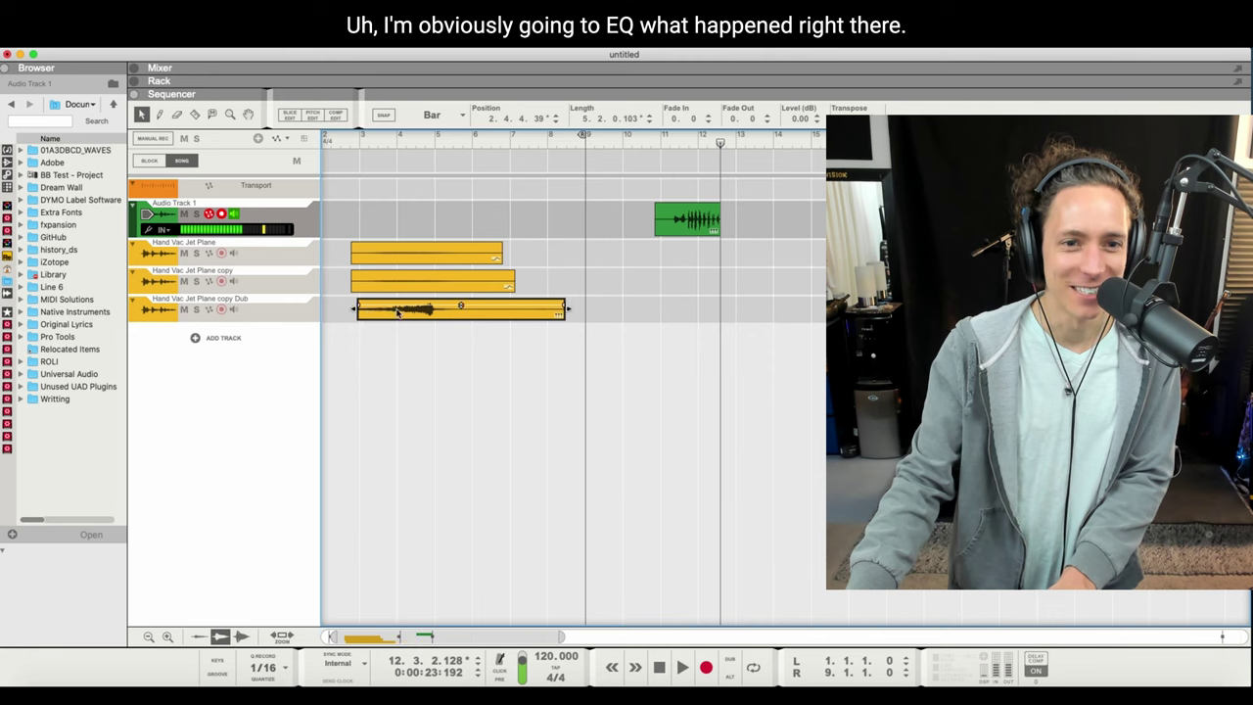
{"action": "key", "text": "F5"}
{"action": "key", "text": "space"}
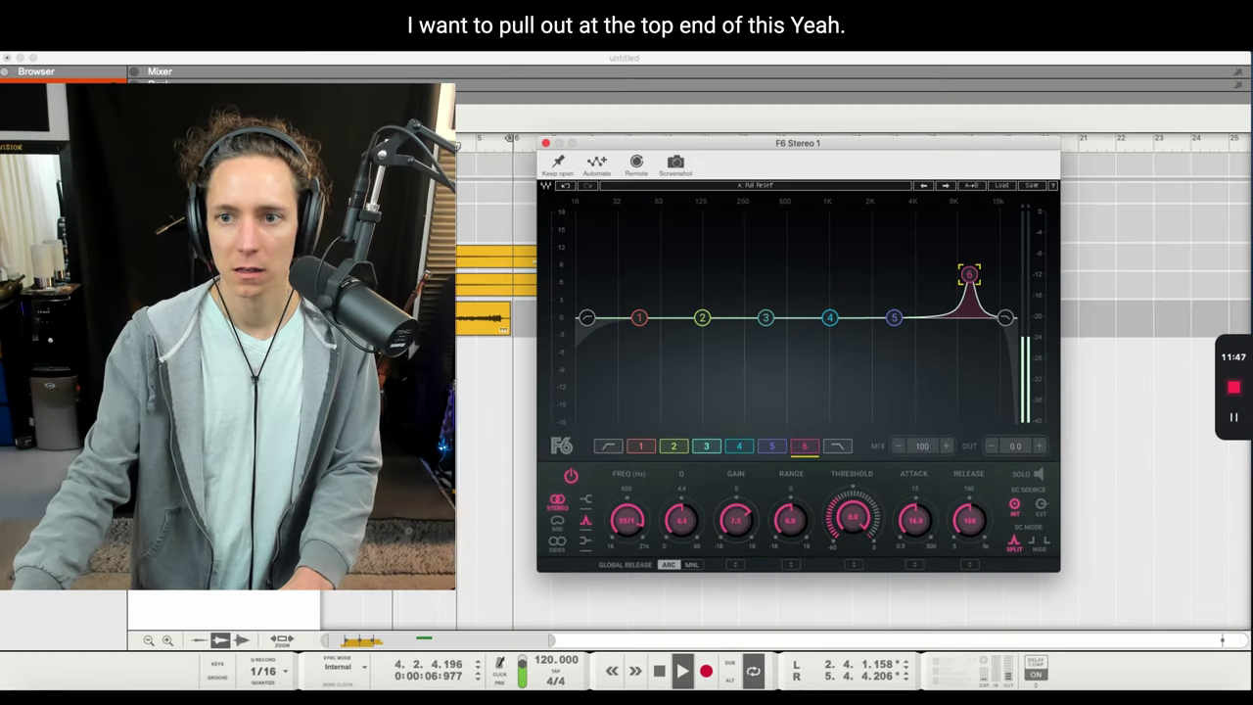
{"action": "key", "text": "space"}
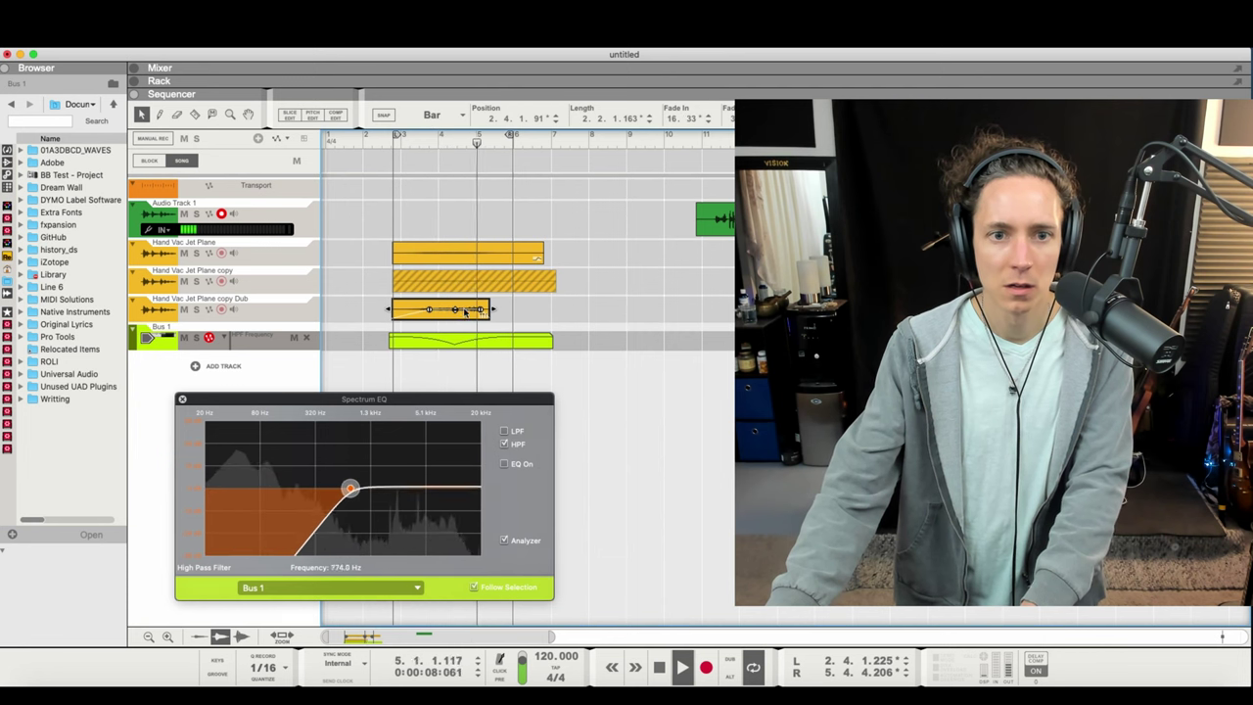
{"action": "key", "text": "space"}
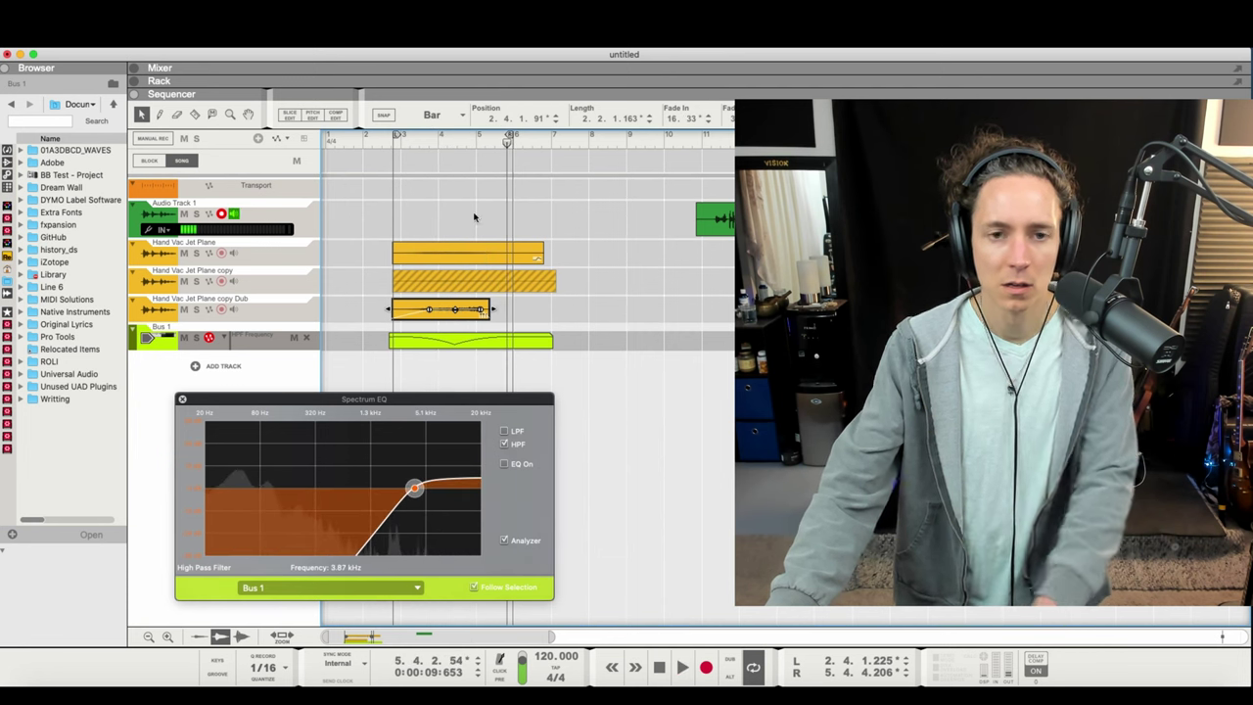
Step: Delete the Hand Vac Jet Plane copy clip and select the original Hand Vac Jet Plane clip
{"action": "left_click", "coordinate": [479, 285]}
{"action": "key", "text": "Delete"}
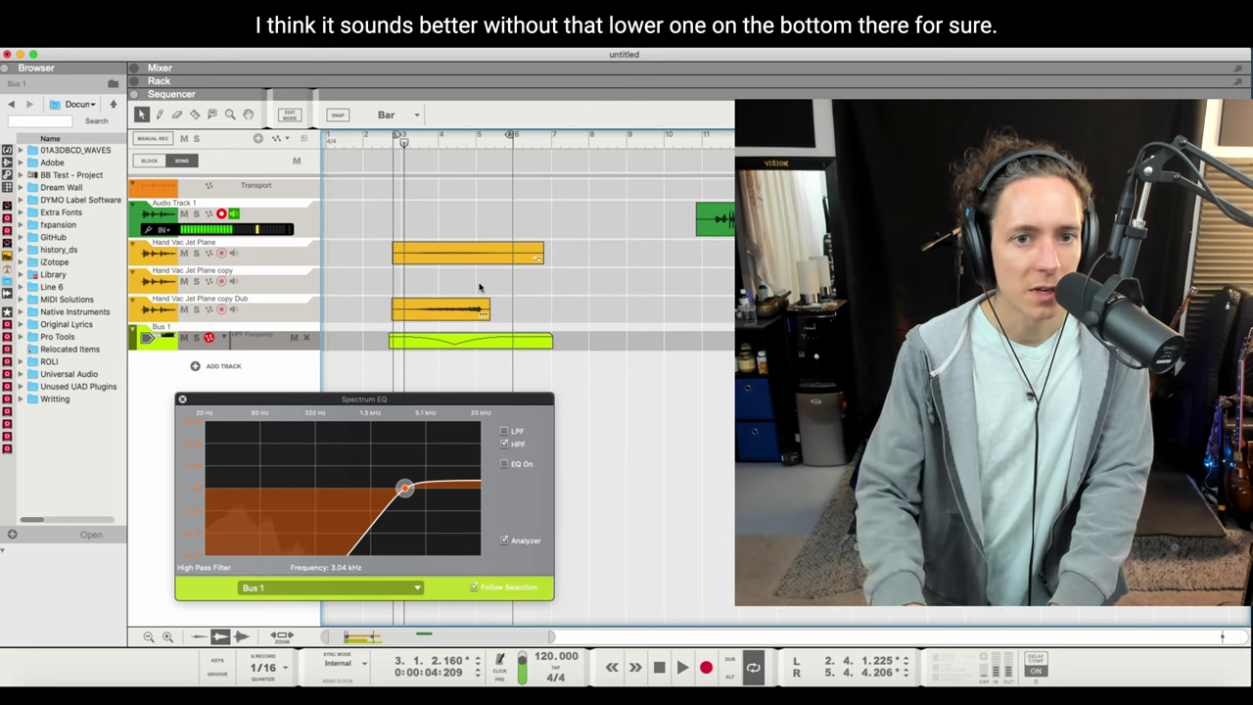
{"action": "left_click", "coordinate": [455, 256]}
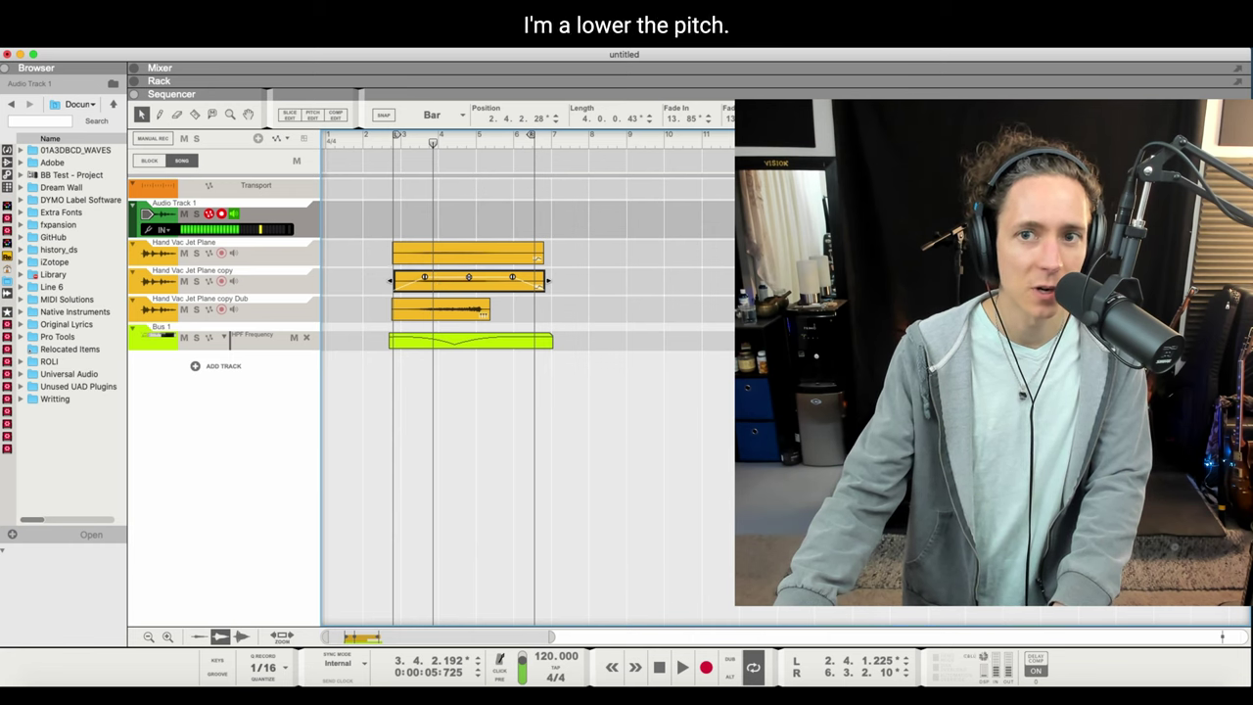
Step: Layer the copy clip over the original, return the playhead near bar 3, and export the mix as audio
{"action": "left_click_drag", "start_coordinate": [451, 282], "coordinate": [494, 250]}
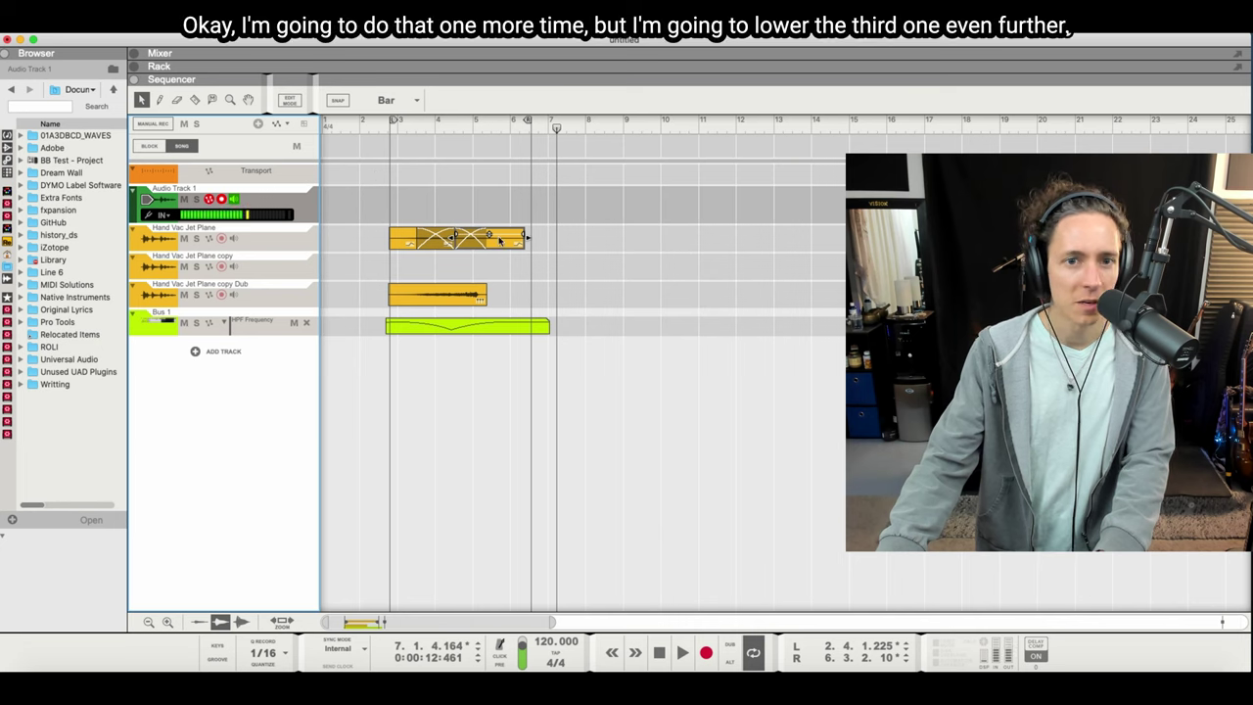
{"action": "left_click", "coordinate": [499, 241]}
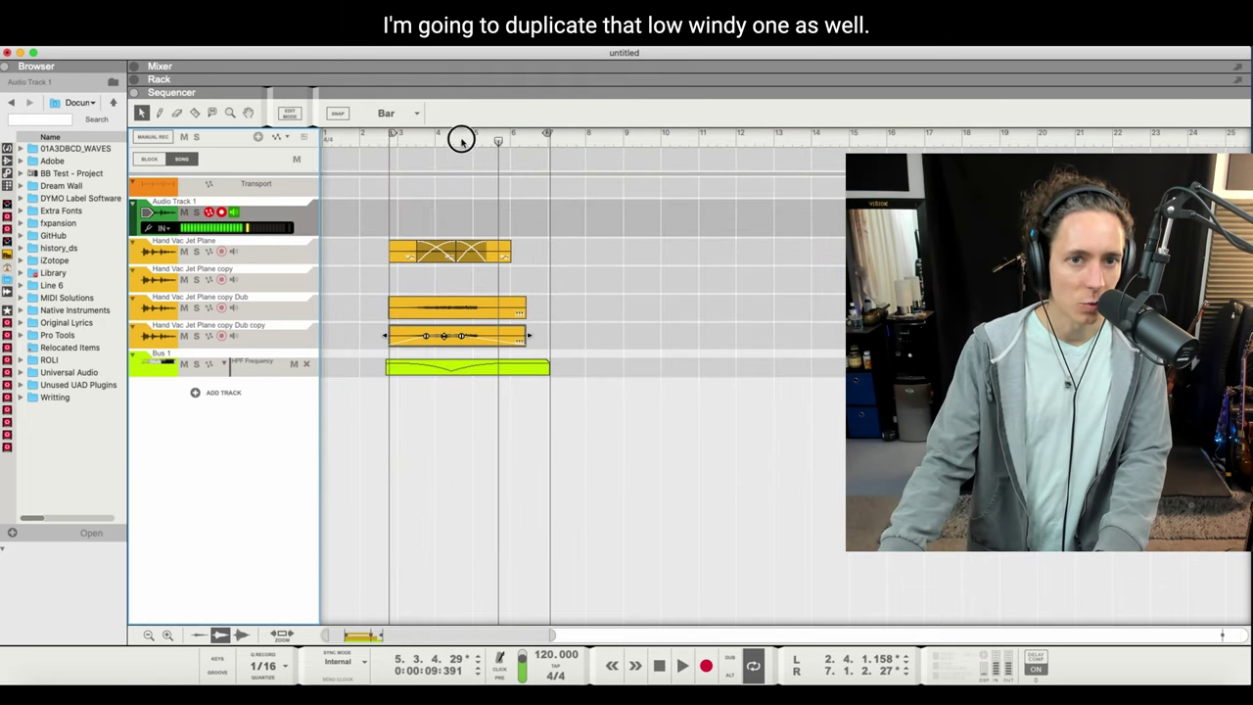
{"action": "left_click_drag", "start_coordinate": [461, 140], "coordinate": [427, 142]}
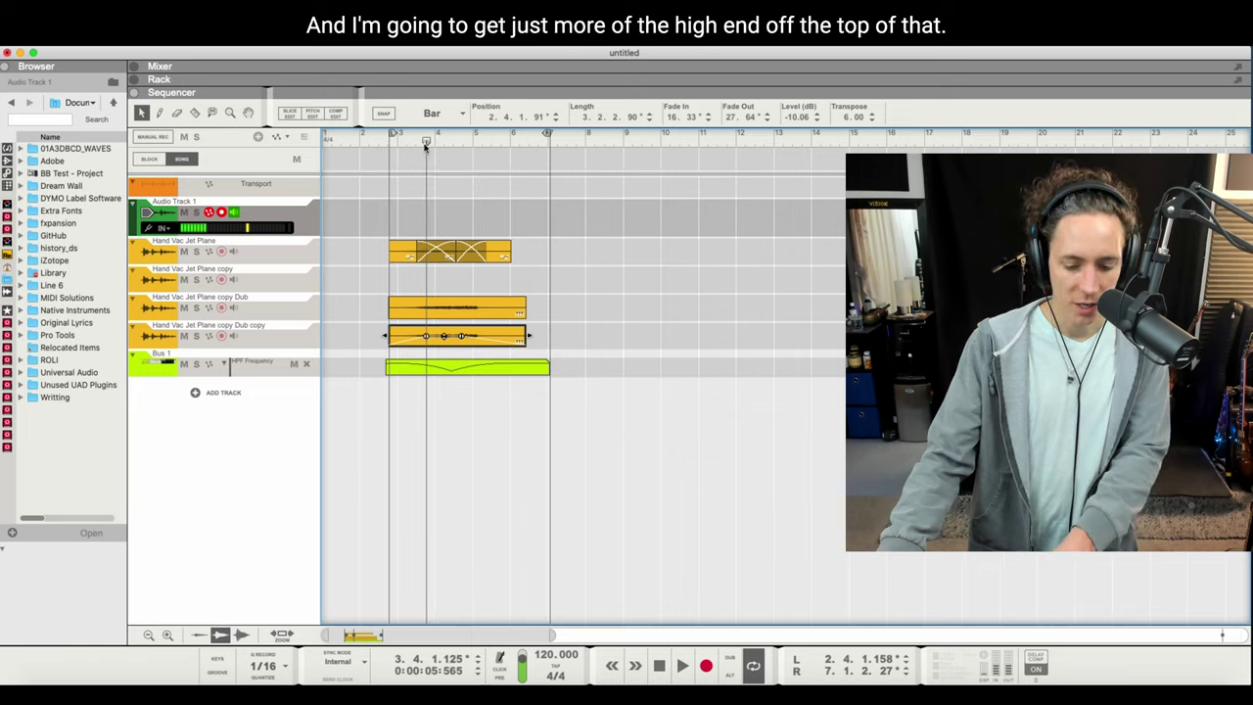
{"action": "key", "text": "F5"}
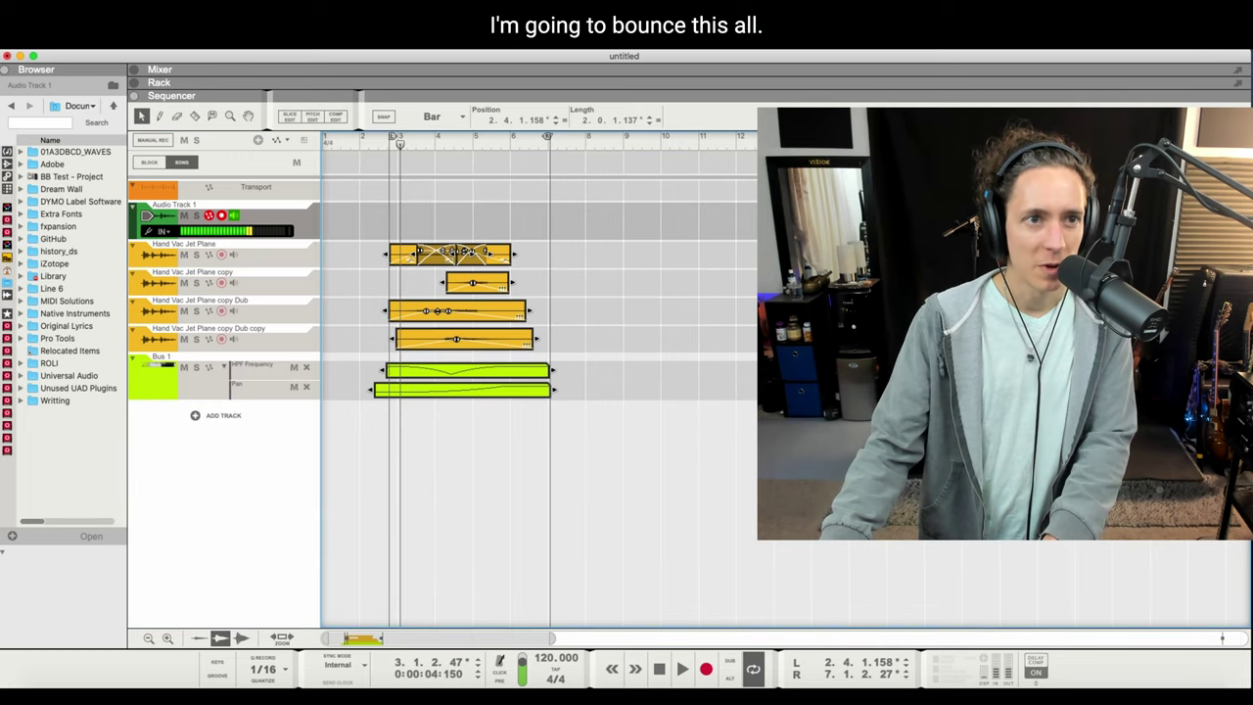
{"action": "left_click", "coordinate": [123, 39]}
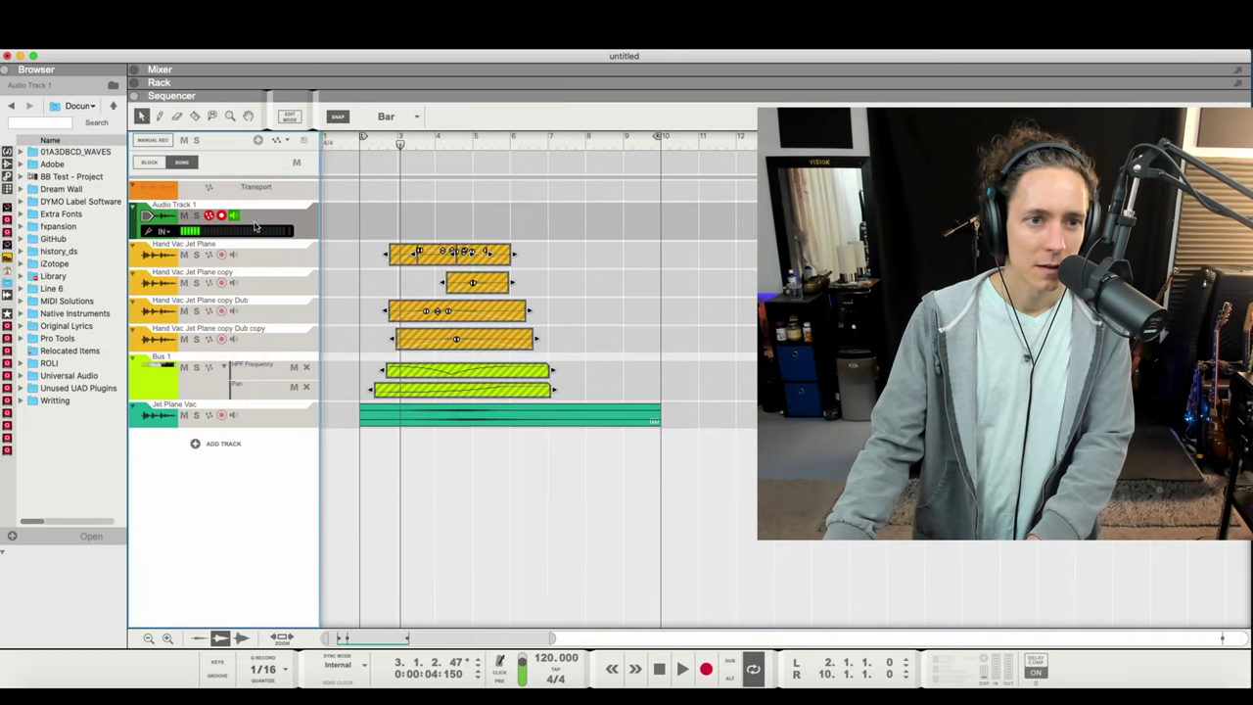
Step: Deselect all the clips in the sequencer
{"action": "left_click", "coordinate": [647, 334]}
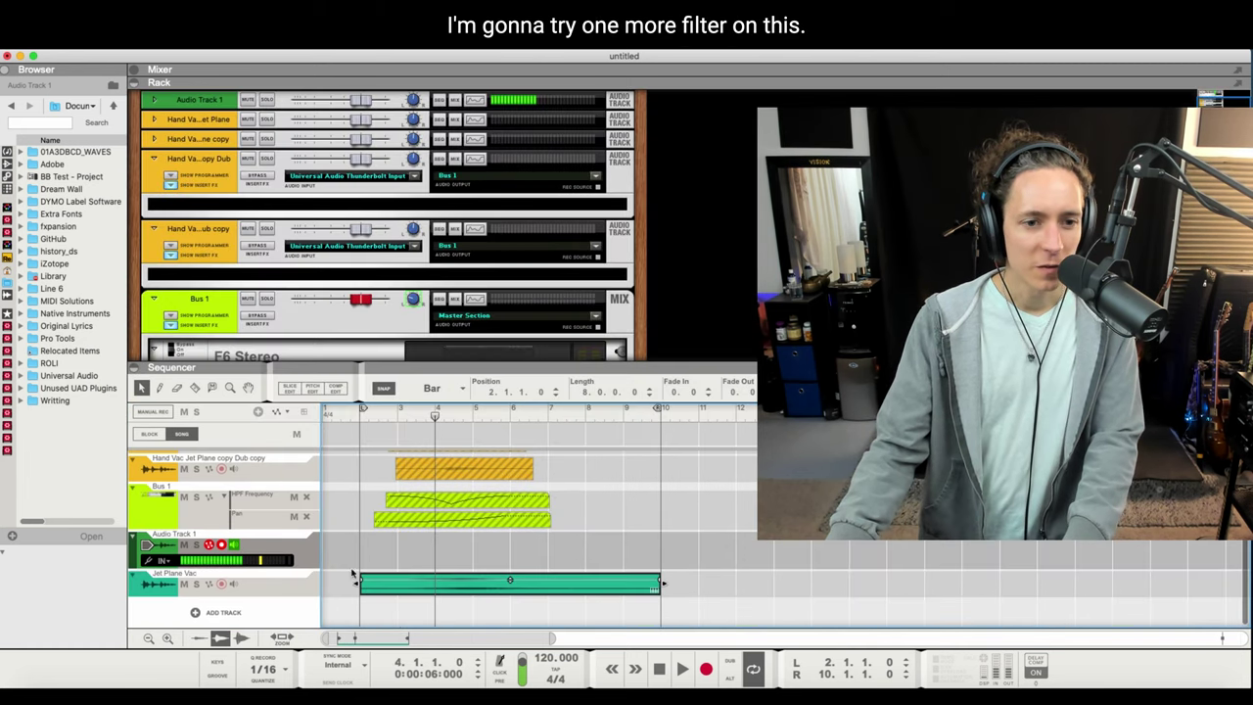
{"action": "left_click", "coordinate": [286, 587]}
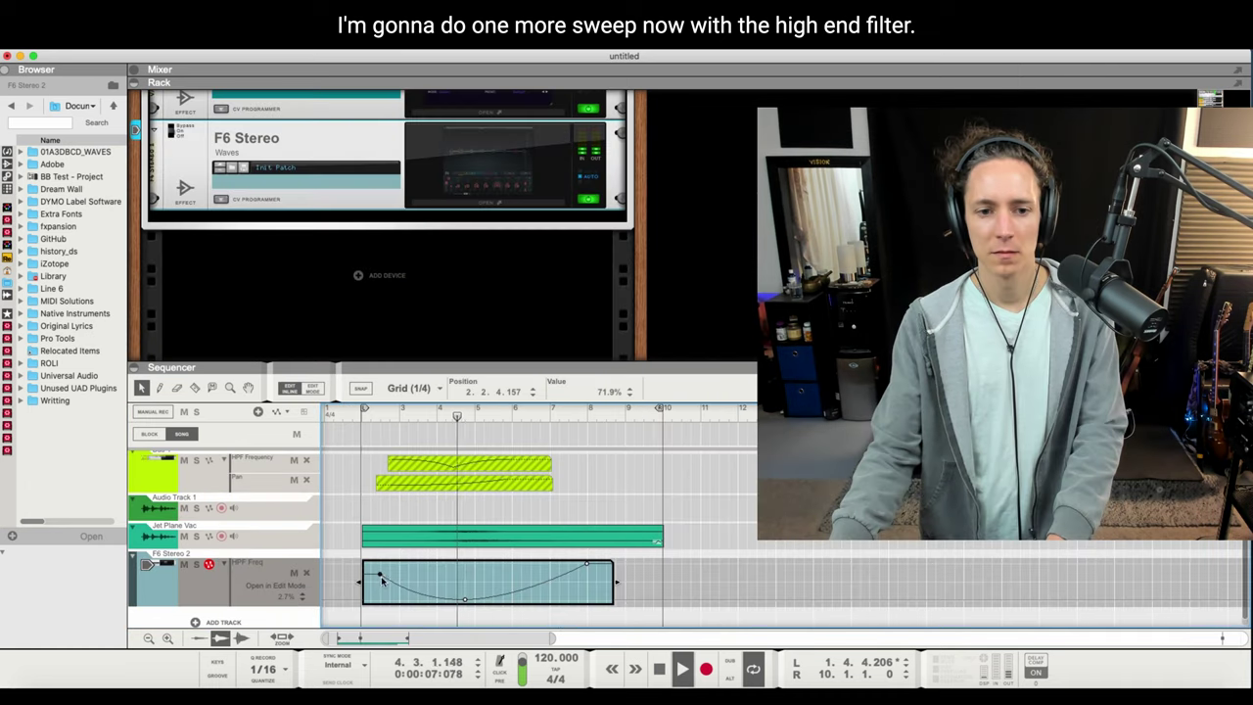
Step: Set the start of the F6 filter-frequency automation curve to 100%
{"action": "left_click_drag", "start_coordinate": [363, 568], "coordinate": [361, 564]}
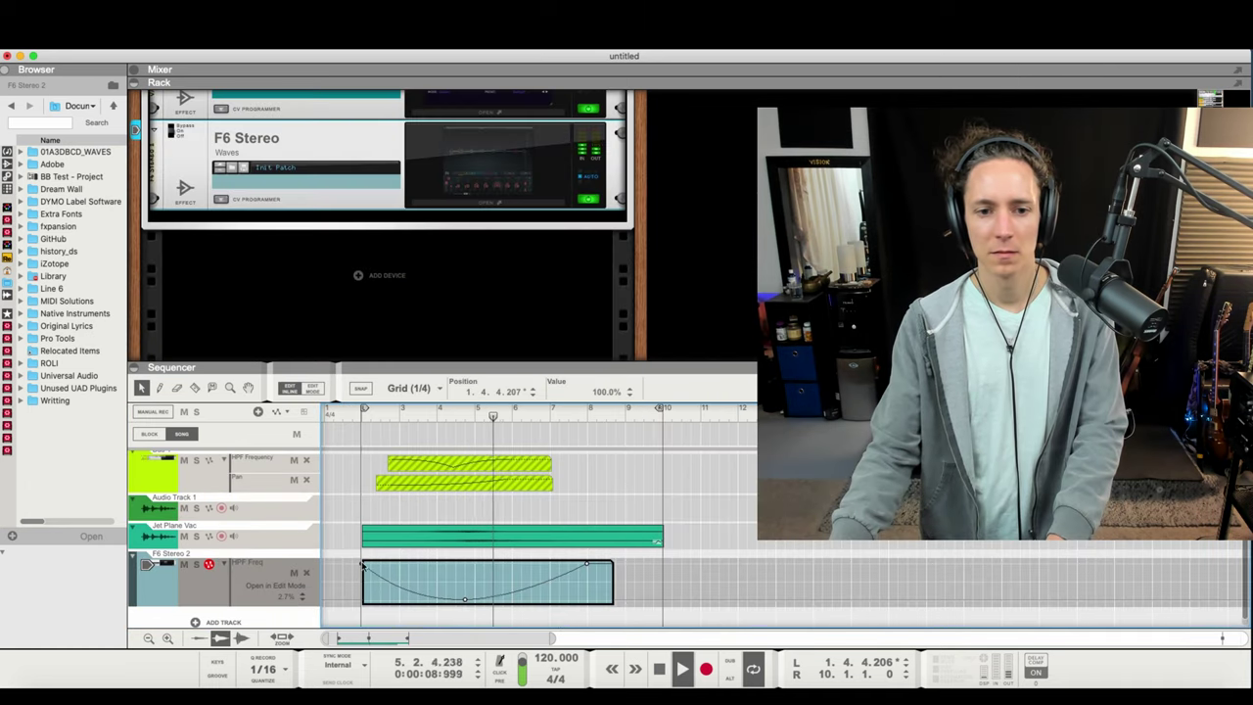